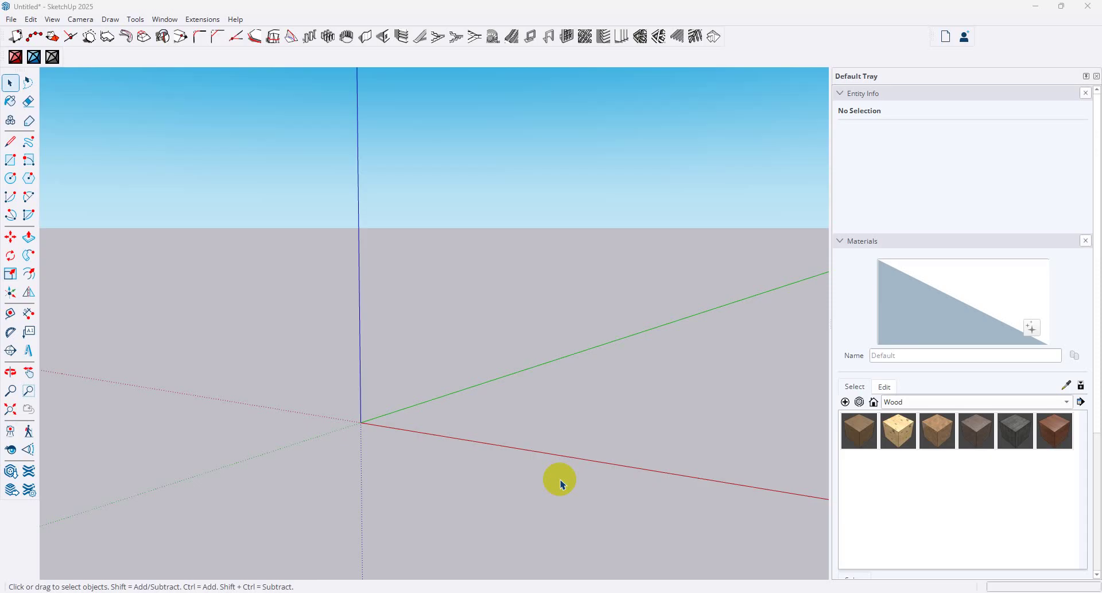
- Close the open SketchUp session and relaunch SketchUp 2025 from the recently used apps
click(1087, 7)
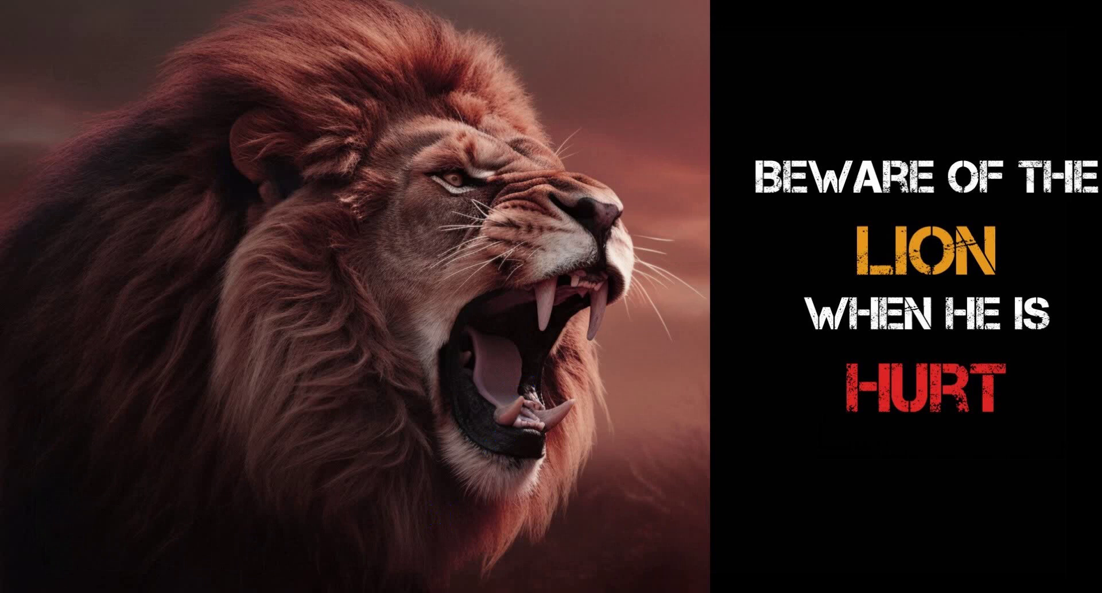
key(super)
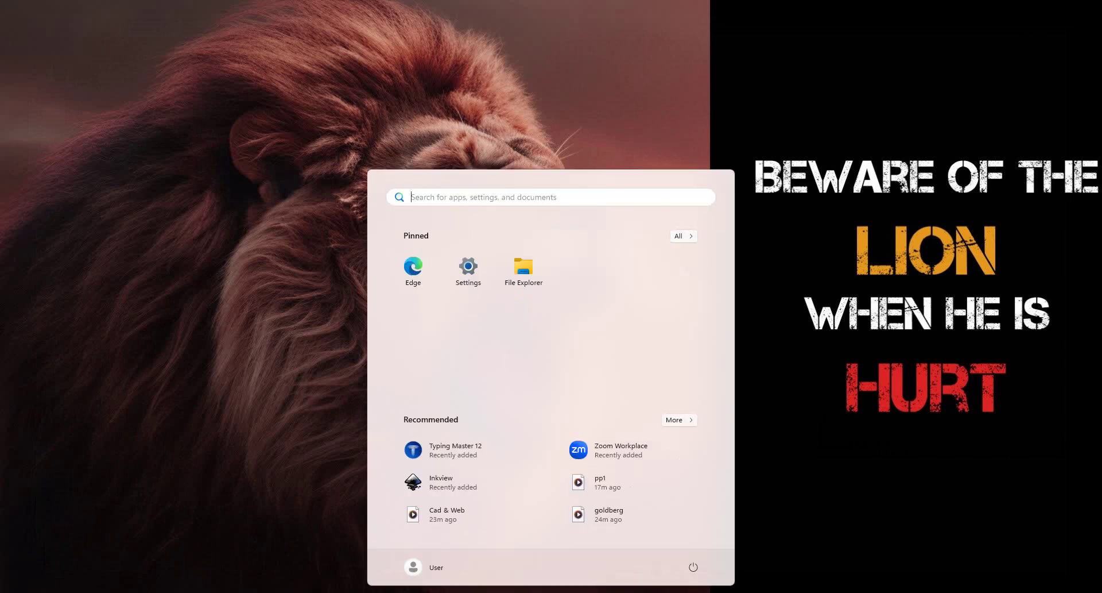
text(w)
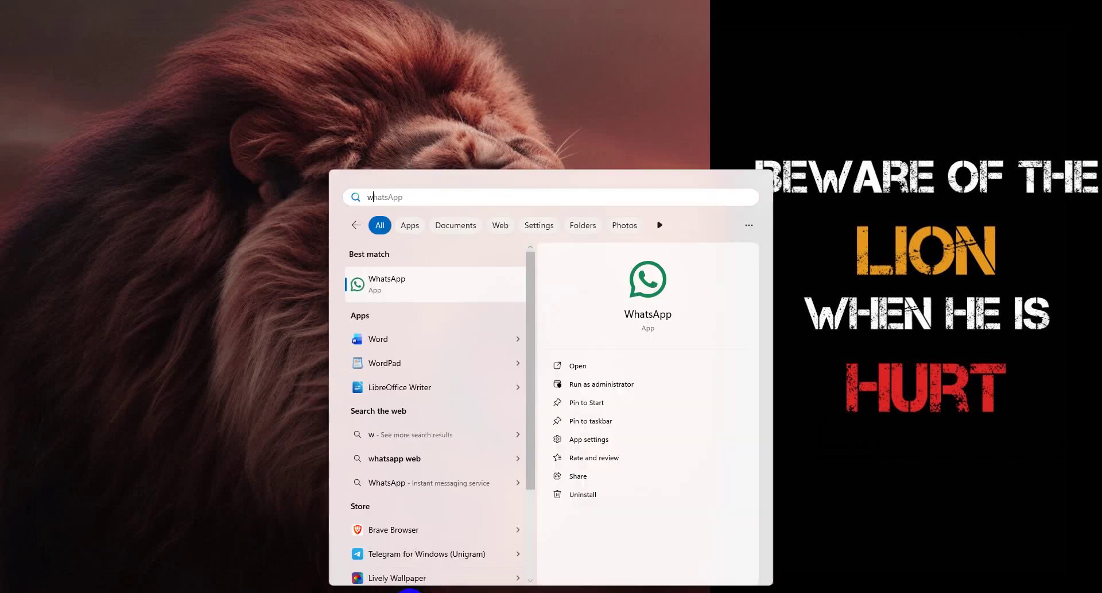
key(BackSpace)
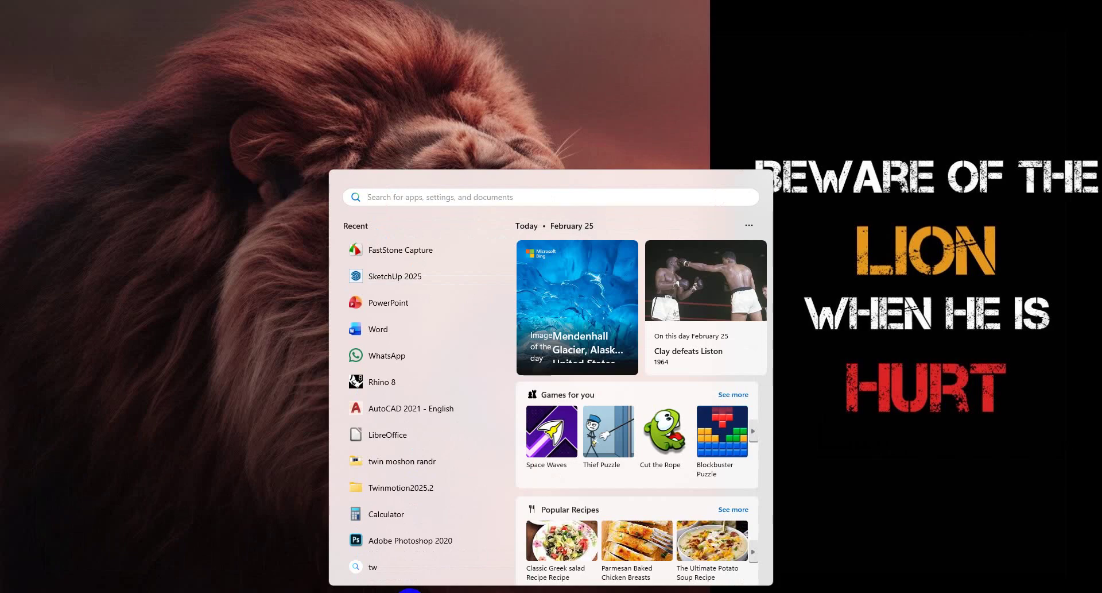
click(423, 278)
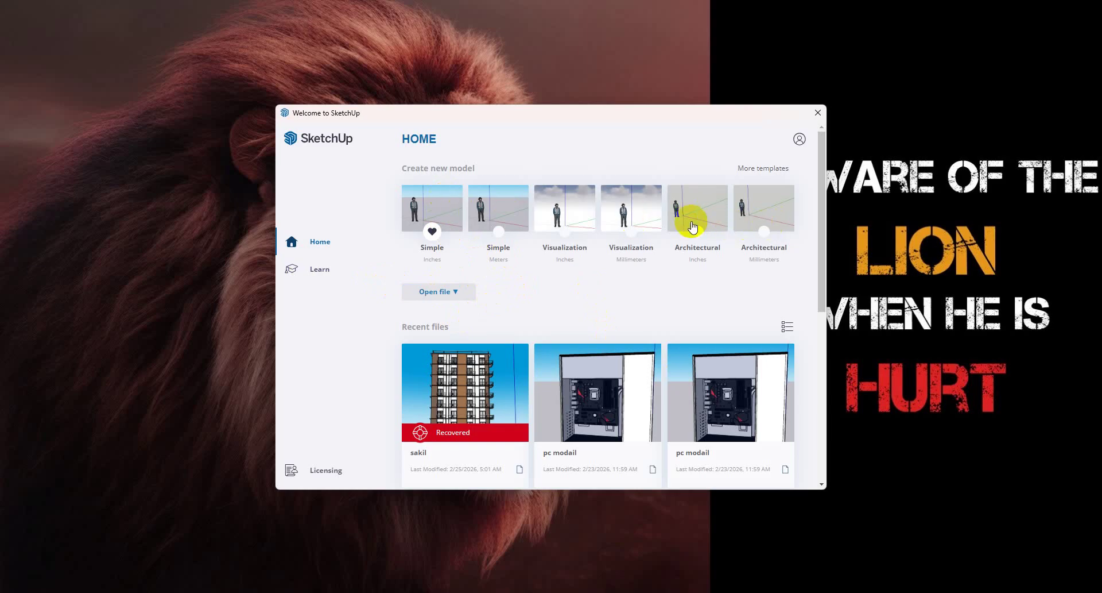
- Look at the Learn page of the welcome window and return to the Home page
click(333, 273)
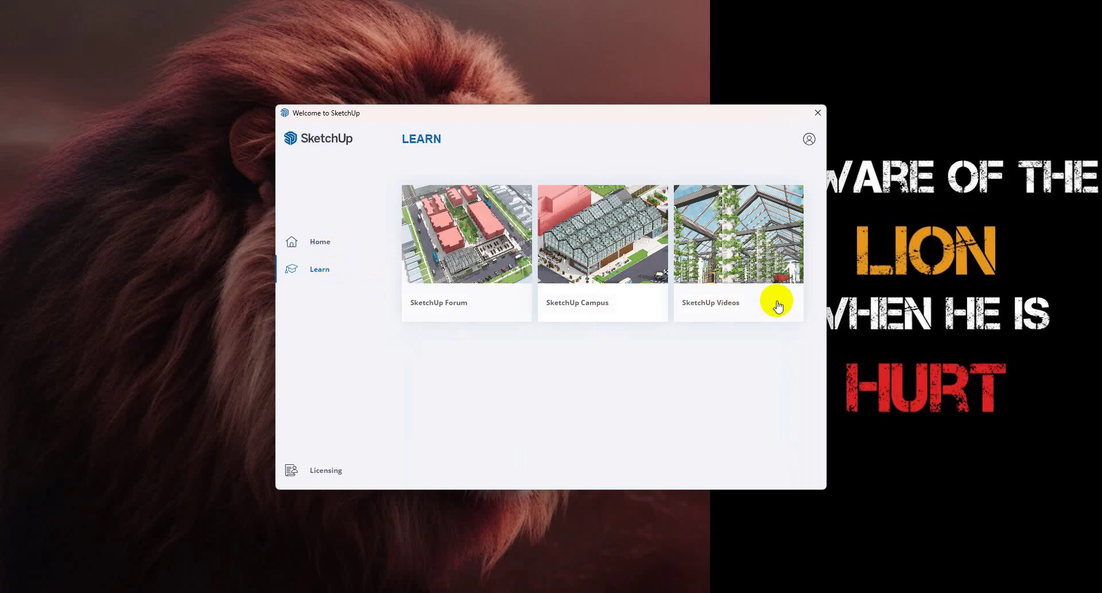
click(335, 241)
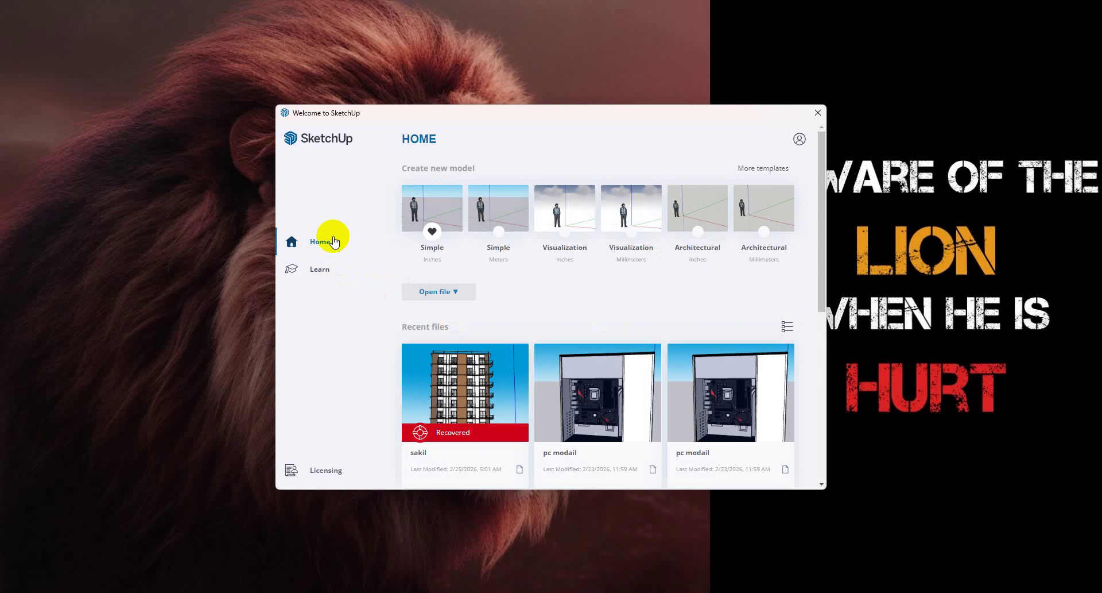
click(311, 267)
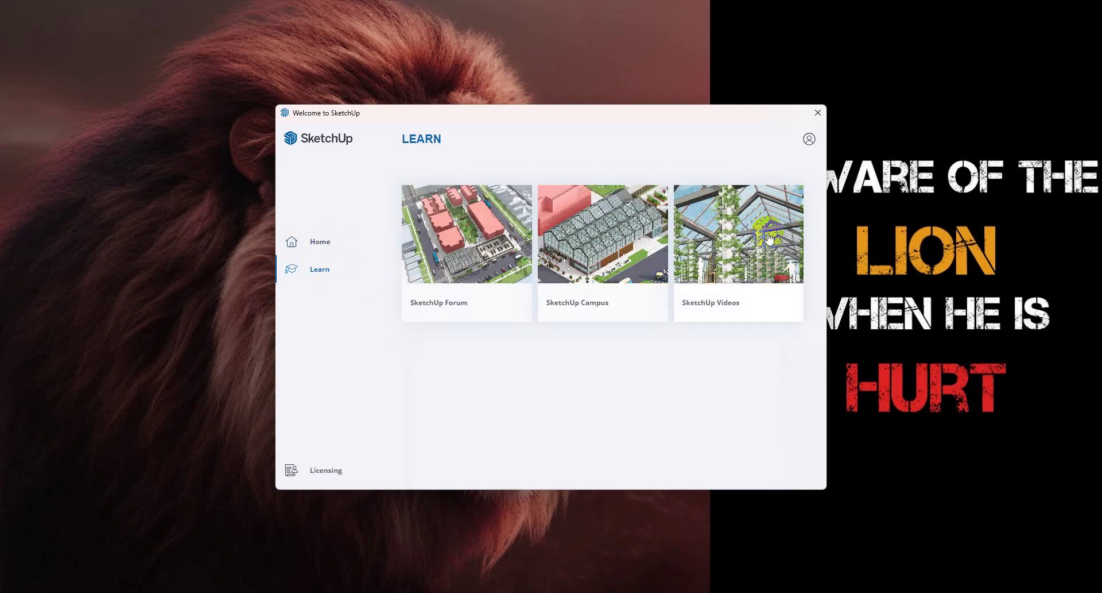
click(344, 247)
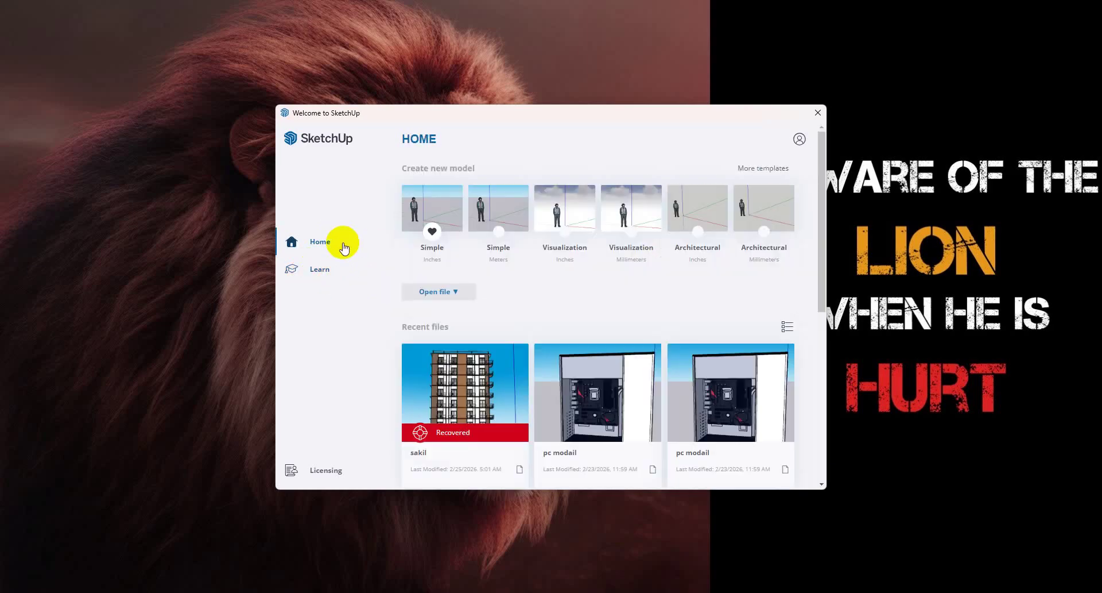
- Create a new model from the Simple (Inches) template and dismiss the Enscape update notification
click(432, 213)
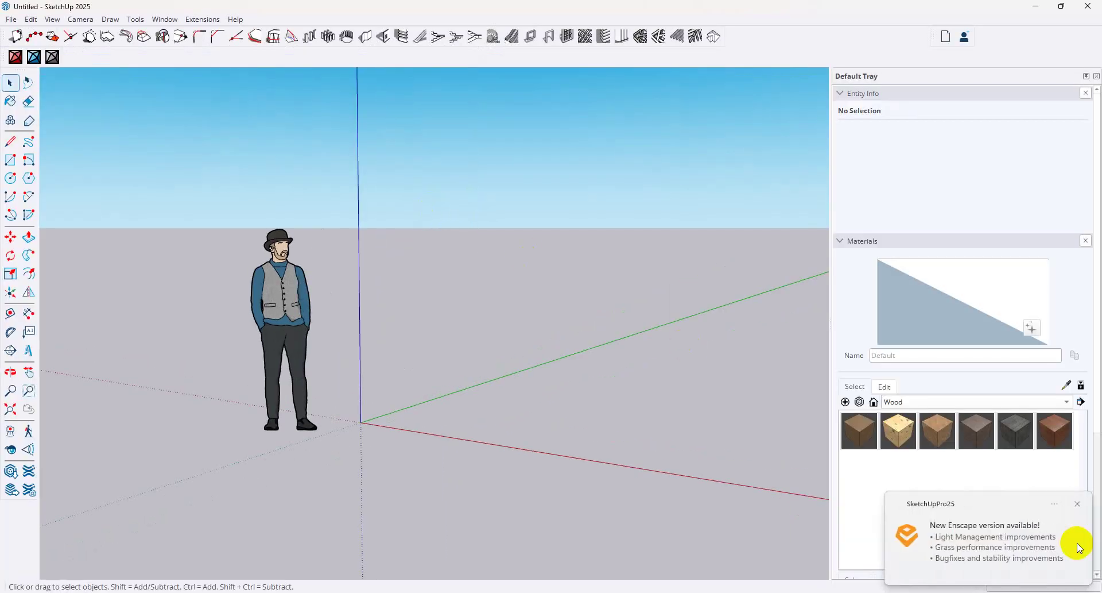
click(1086, 504)
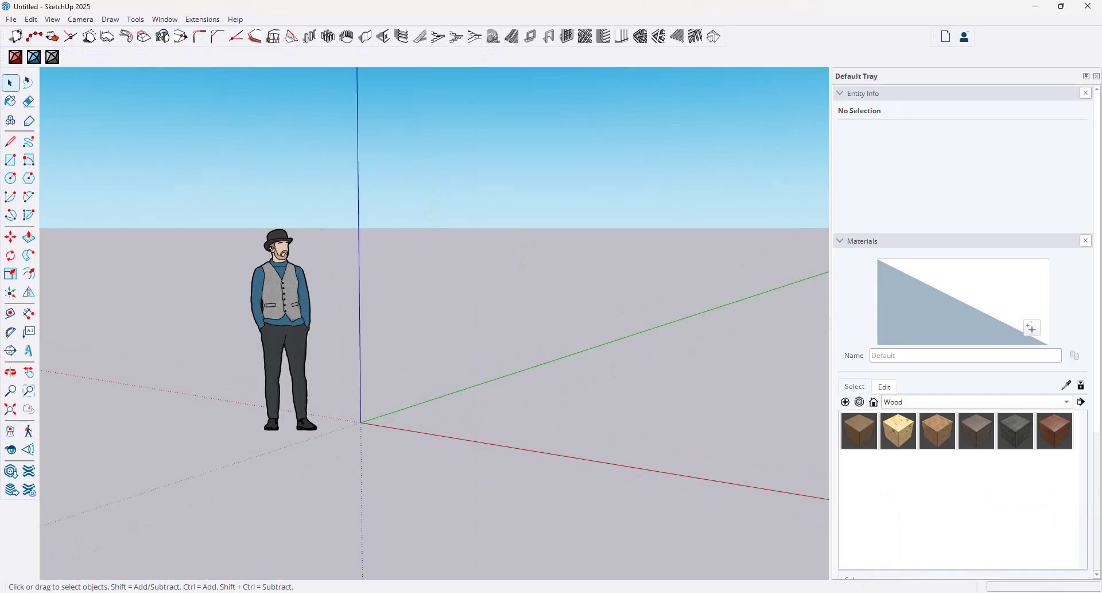
- Switch to Chrome, search YouTube for "sketchup essentials" and open the TheSketchUpEssentials channel in a new tab
click(549, 592)
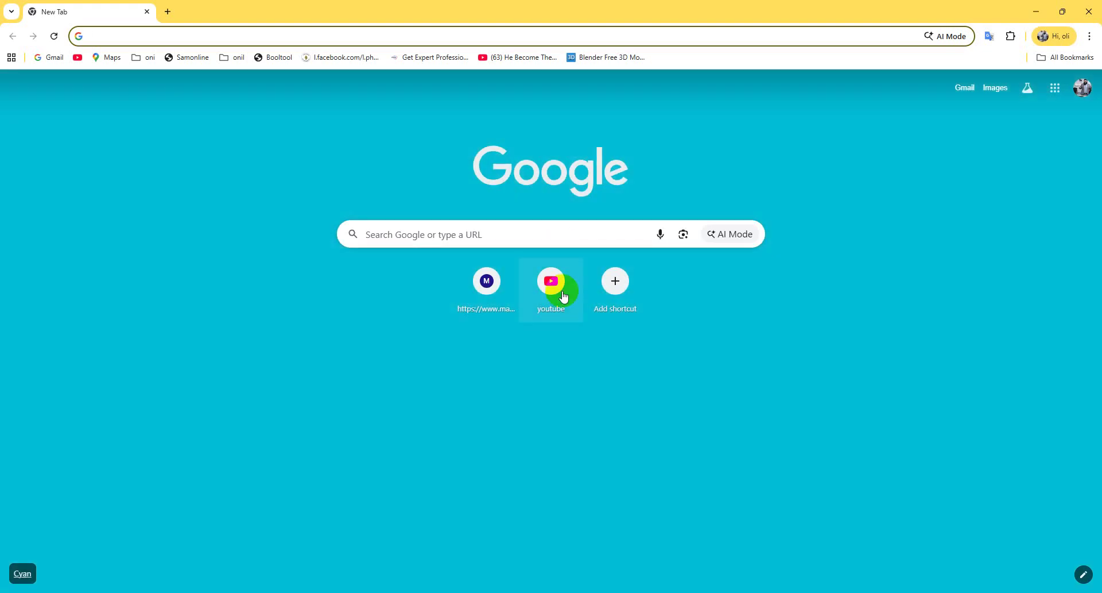
click(558, 290)
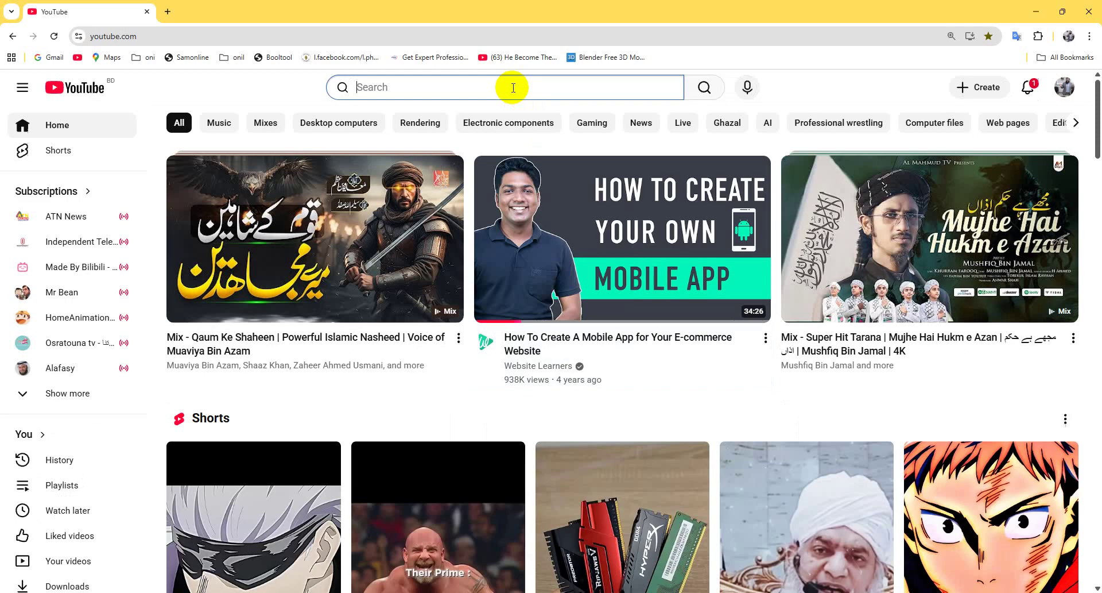
click(512, 88)
text(ske)
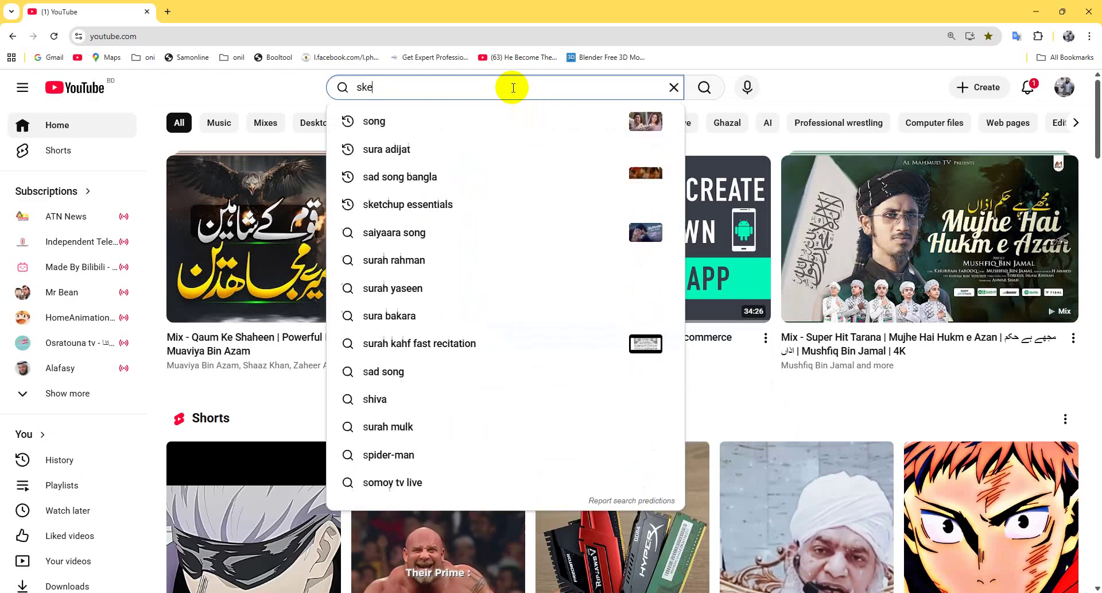
key(Down)
key(Return)
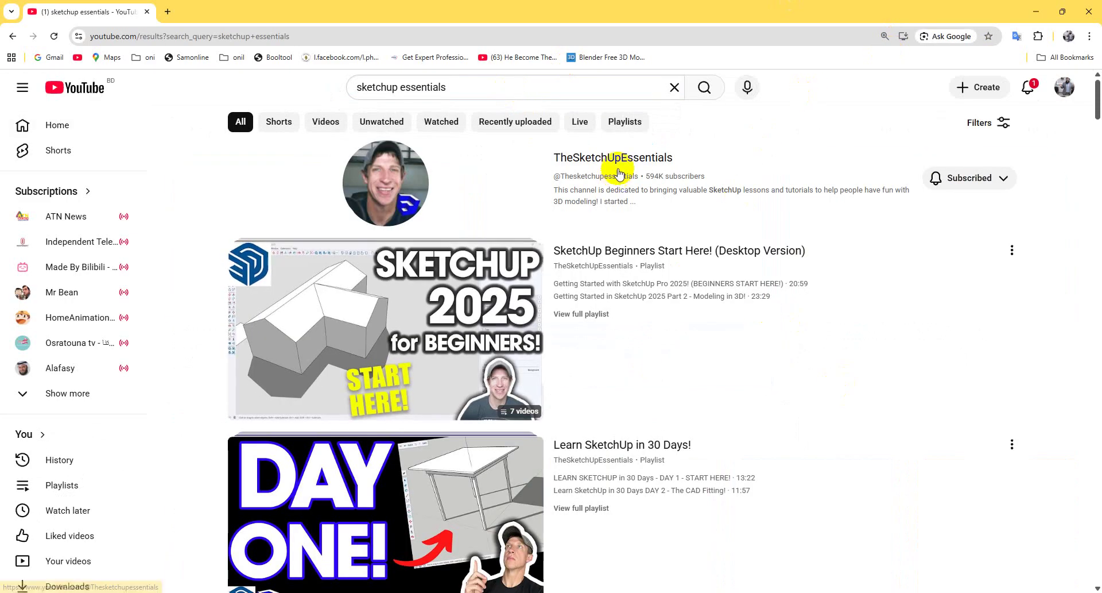
right_click(623, 160)
click(675, 172)
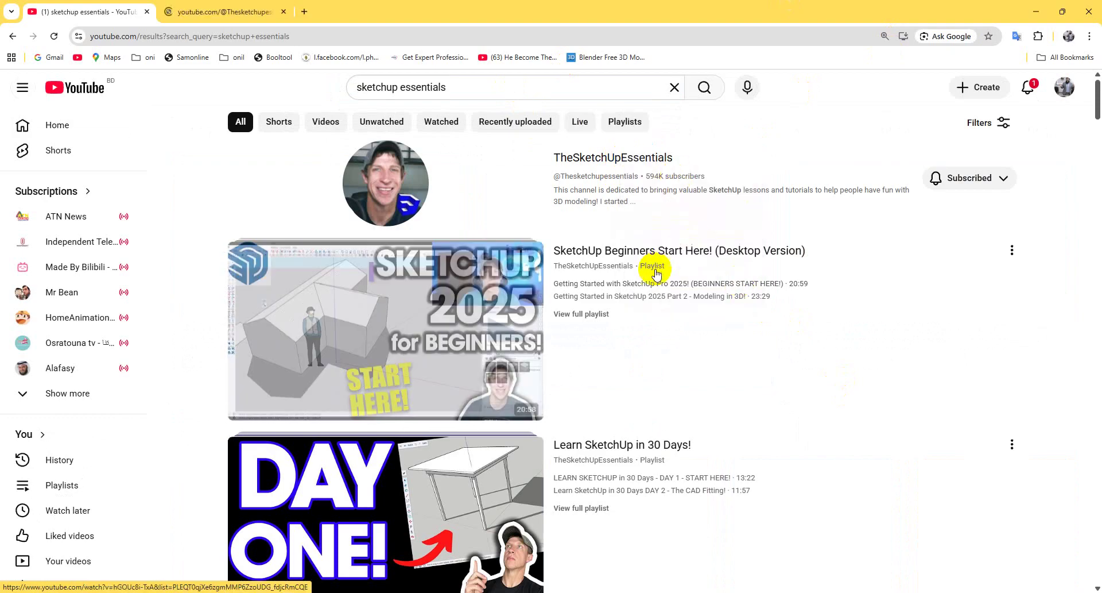
- Look over the search results and the YouTube notifications, and return to SketchUp
click(476, 95)
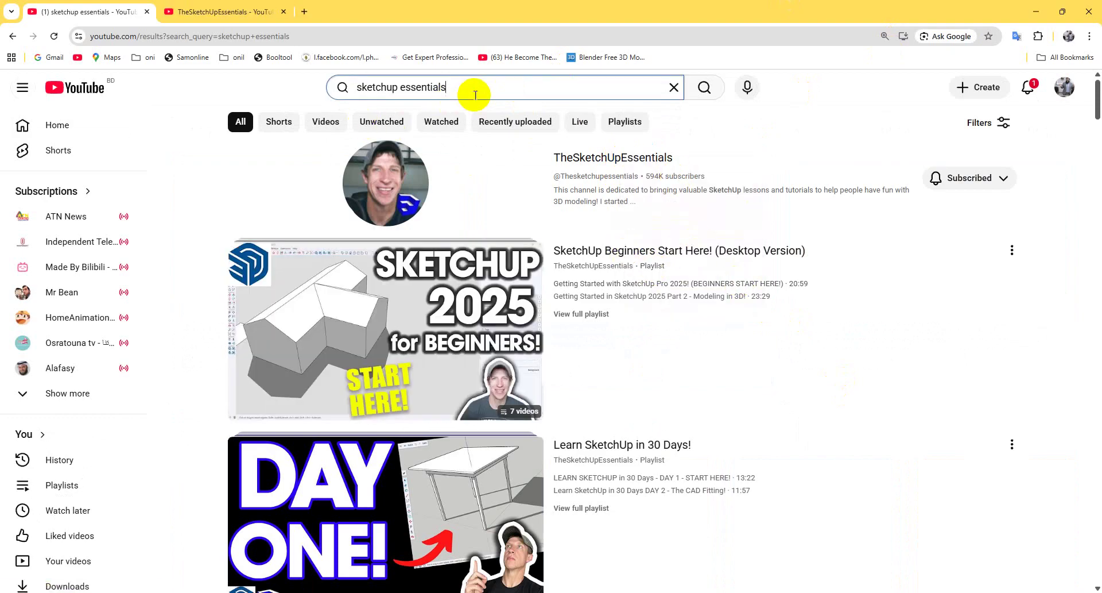
drag(361, 88, 454, 88)
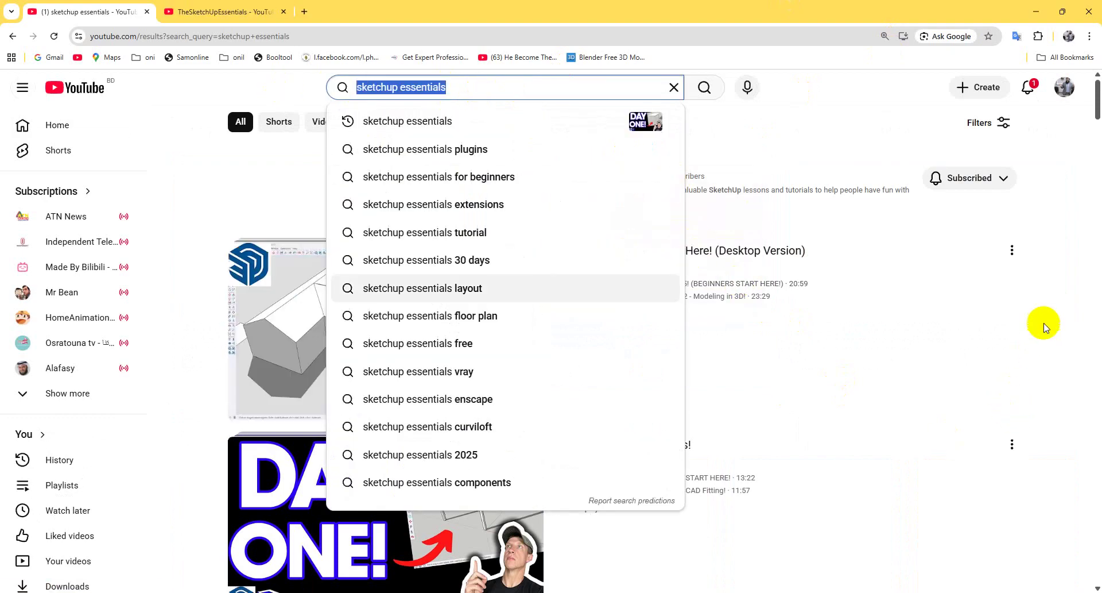
click(780, 342)
scroll(696, 411, down, 3)
scroll(696, 412, up, 3)
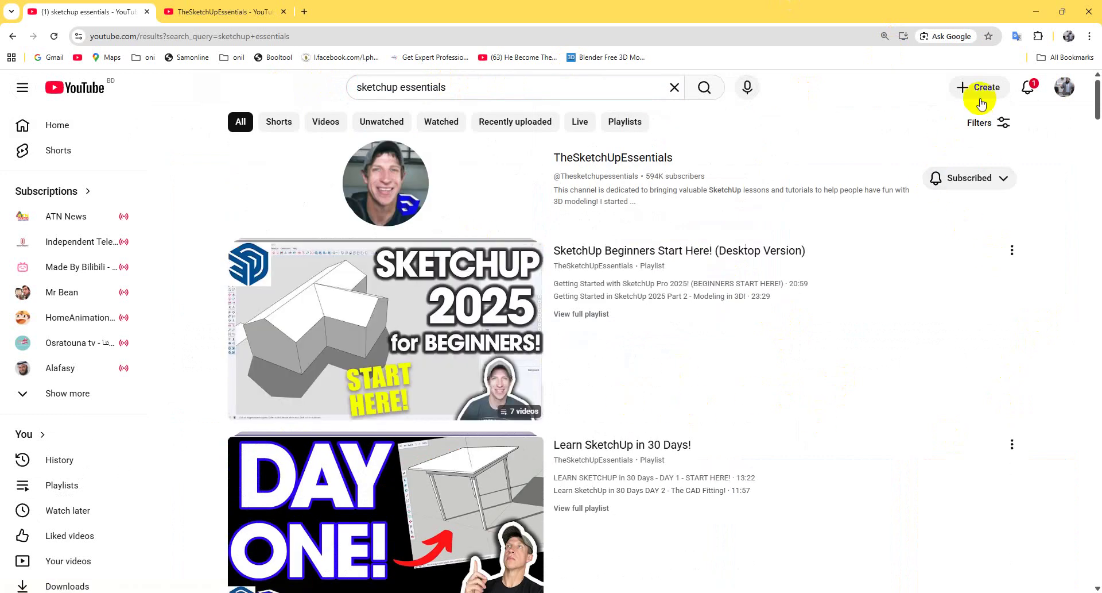
click(1028, 87)
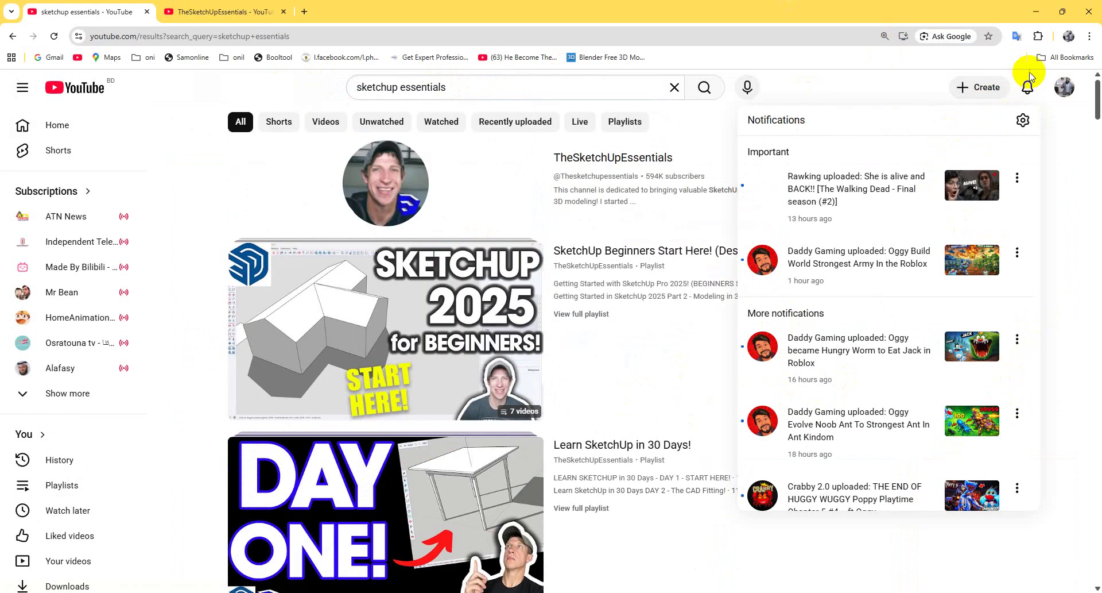
click(1033, 12)
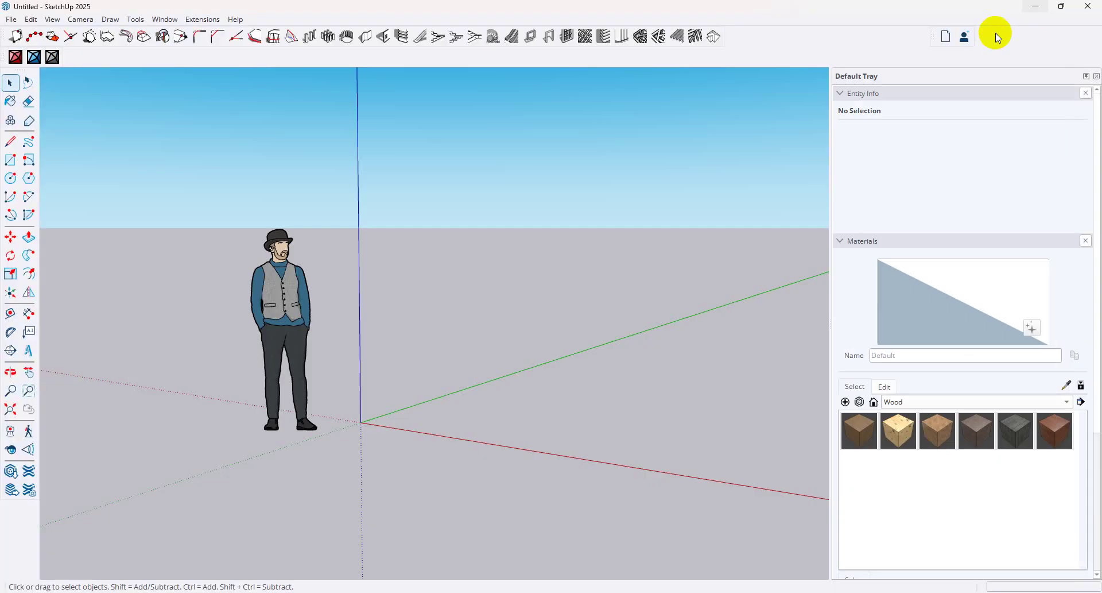
- Delete the standing human figure beside the origin
click(277, 310)
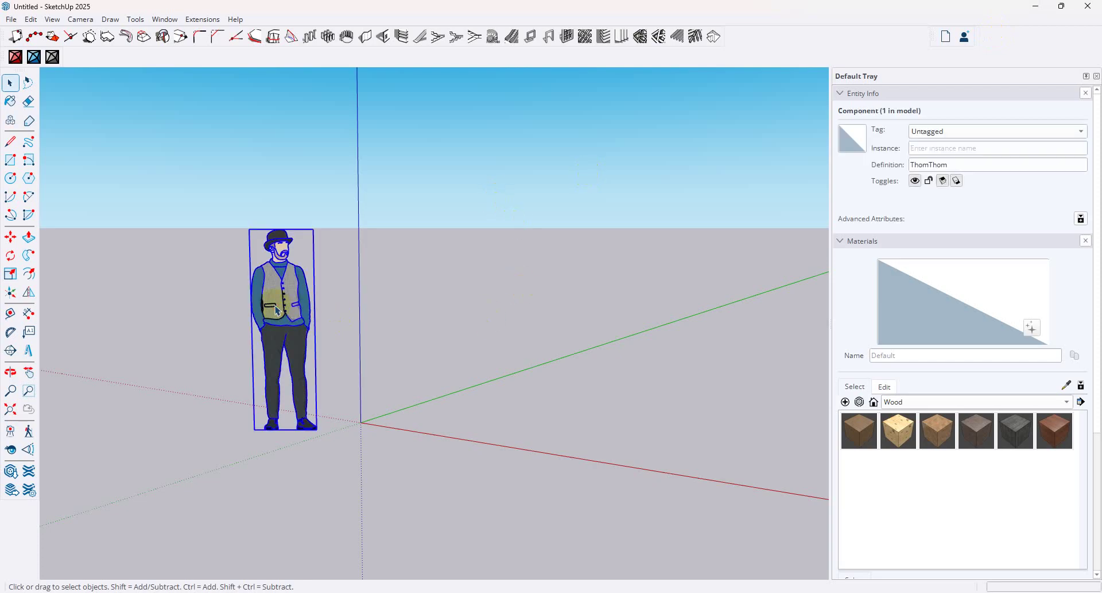
key(Delete)
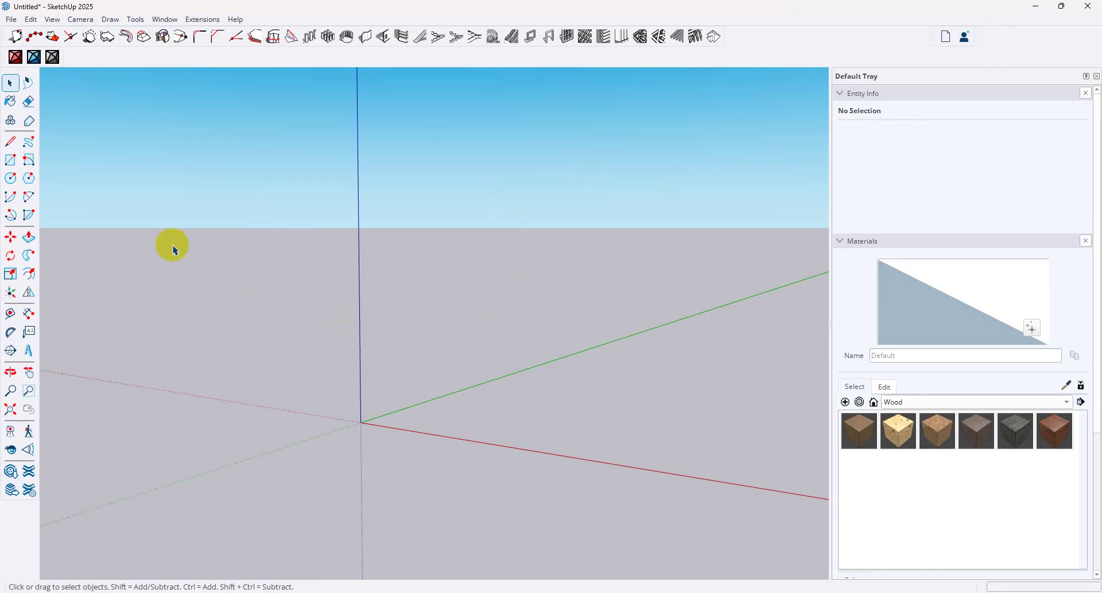
click(11, 160)
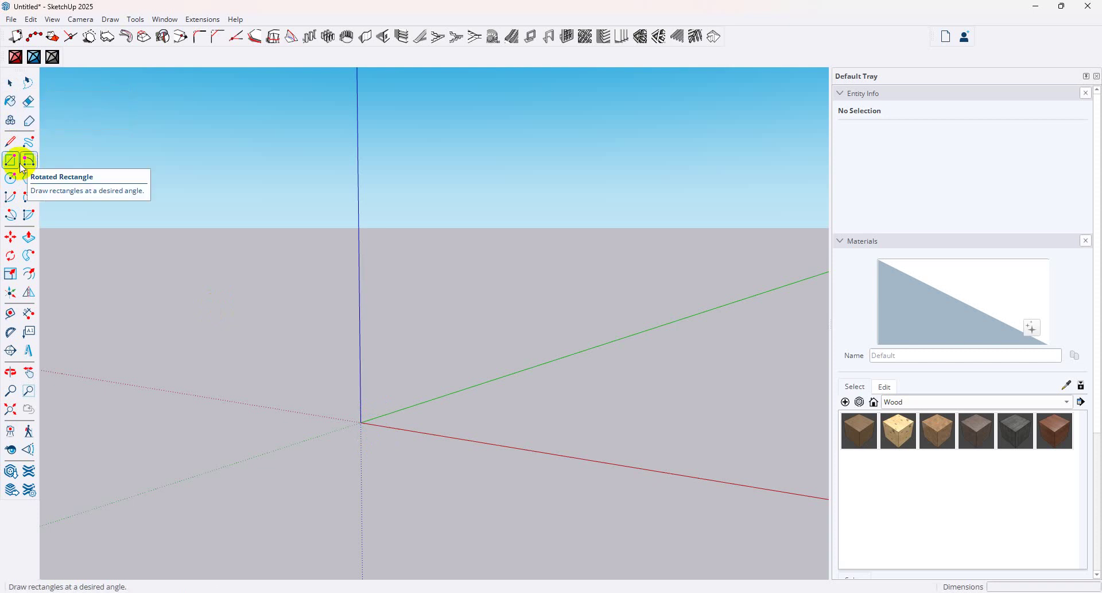
click(356, 427)
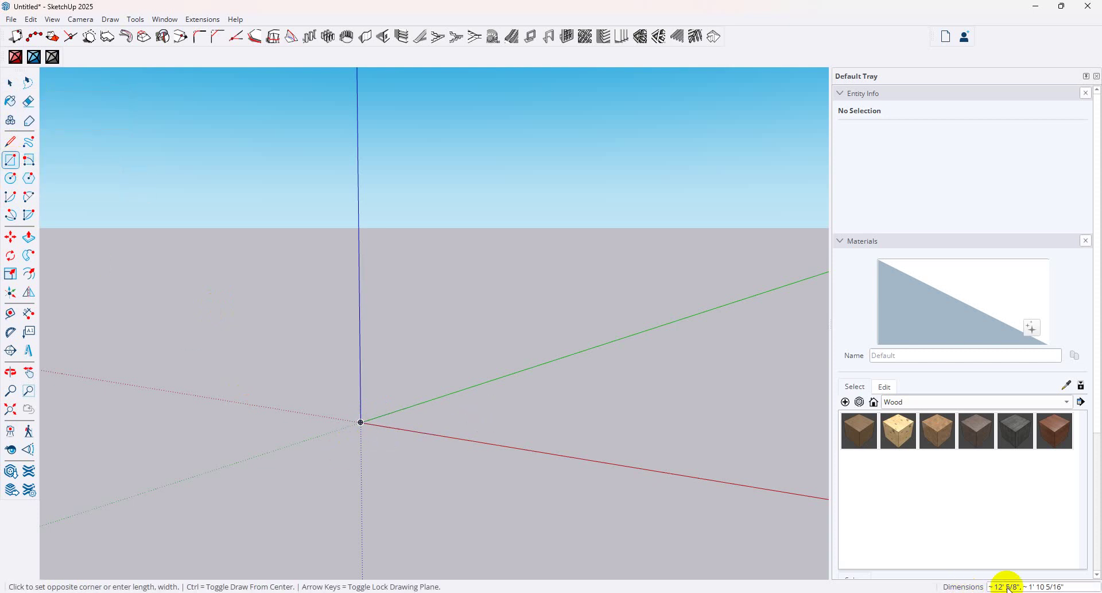
right_click(951, 586)
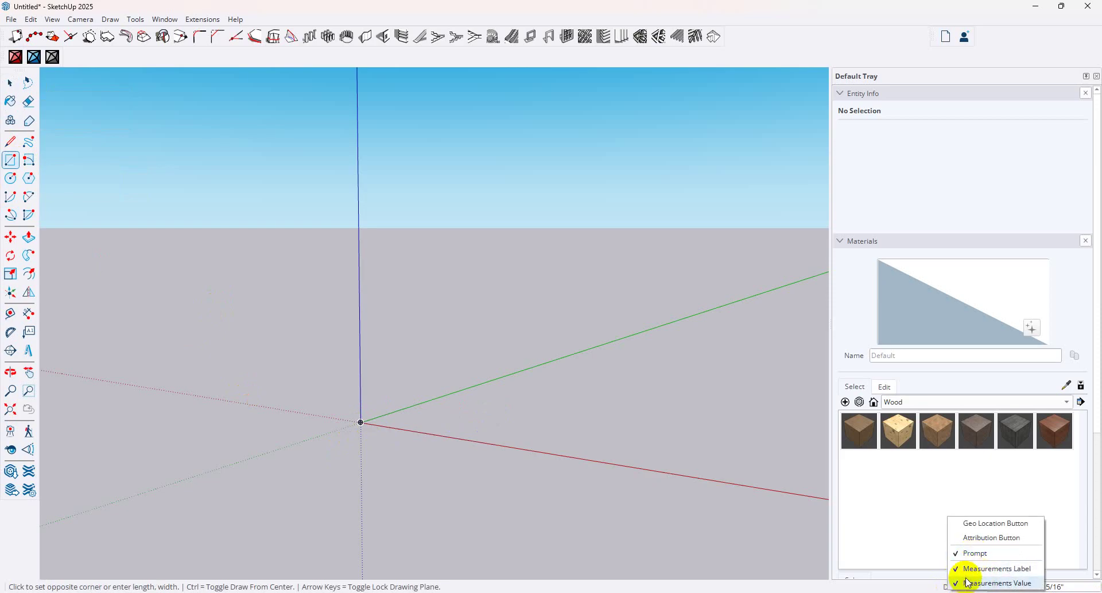
click(195, 23)
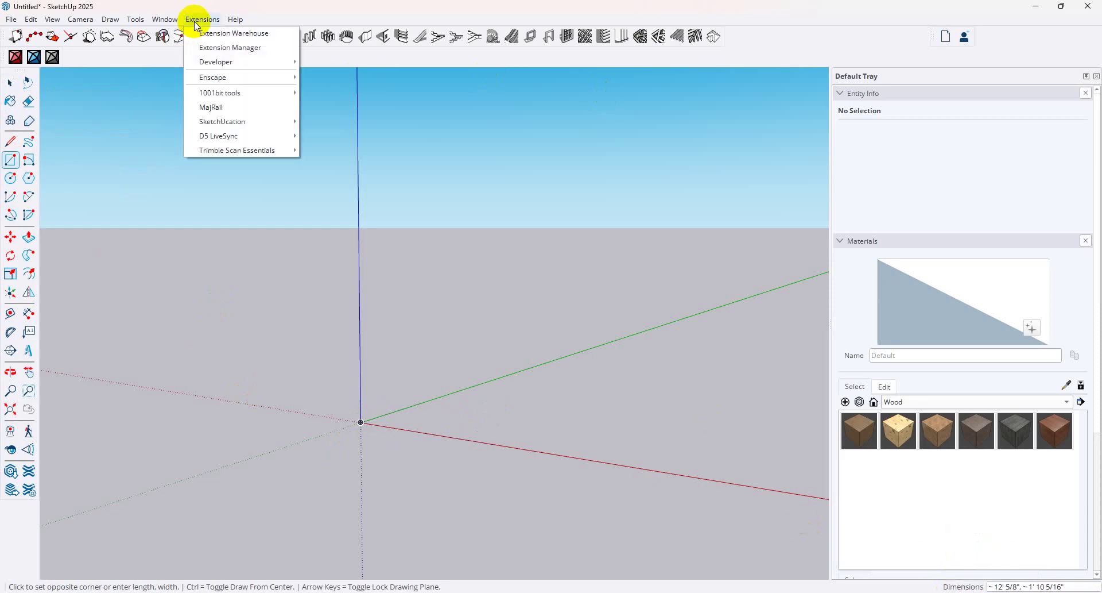
mouse_move(271, 62)
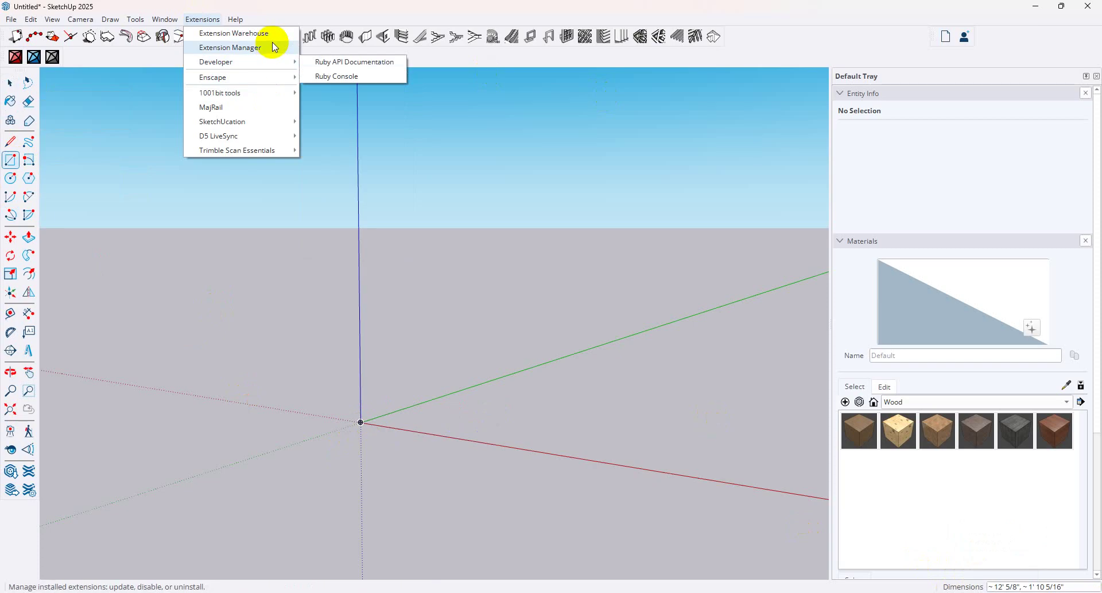
mouse_move(163, 19)
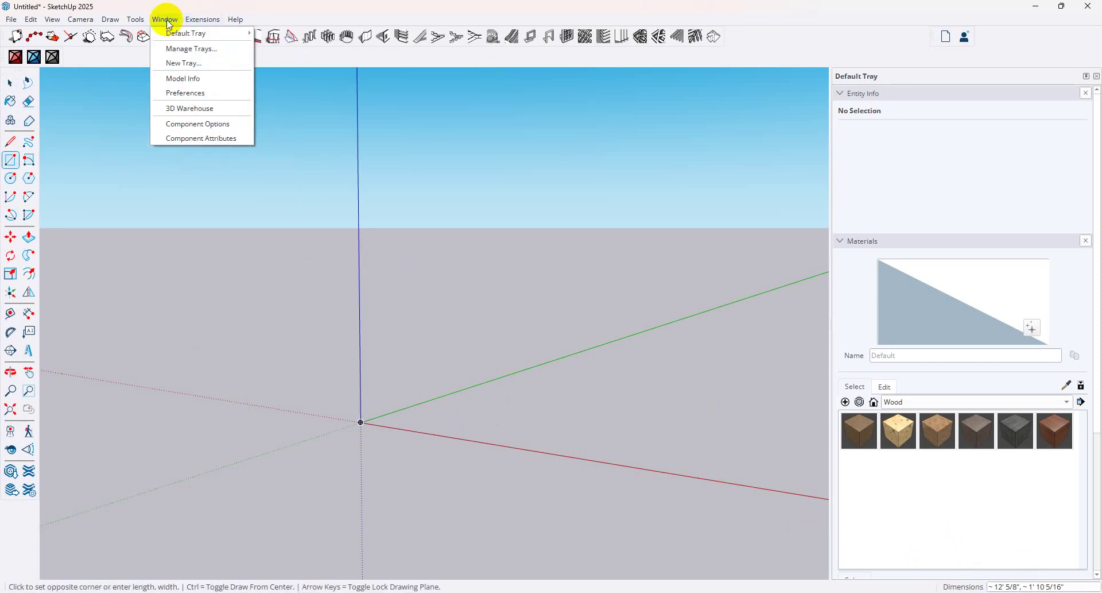
mouse_move(214, 36)
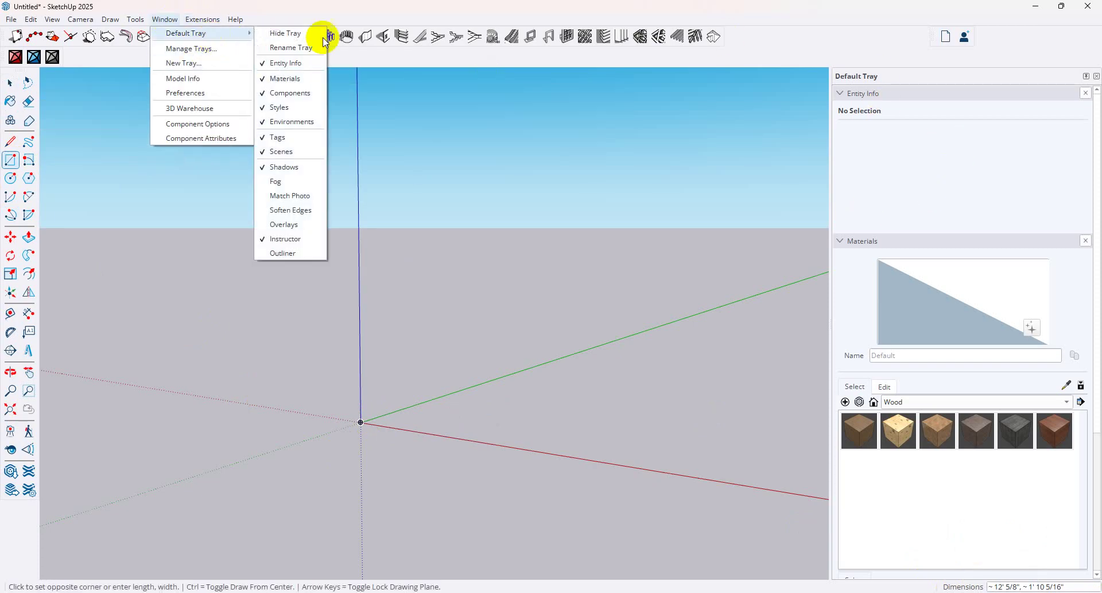
click(598, 521)
key(ctrl+z)
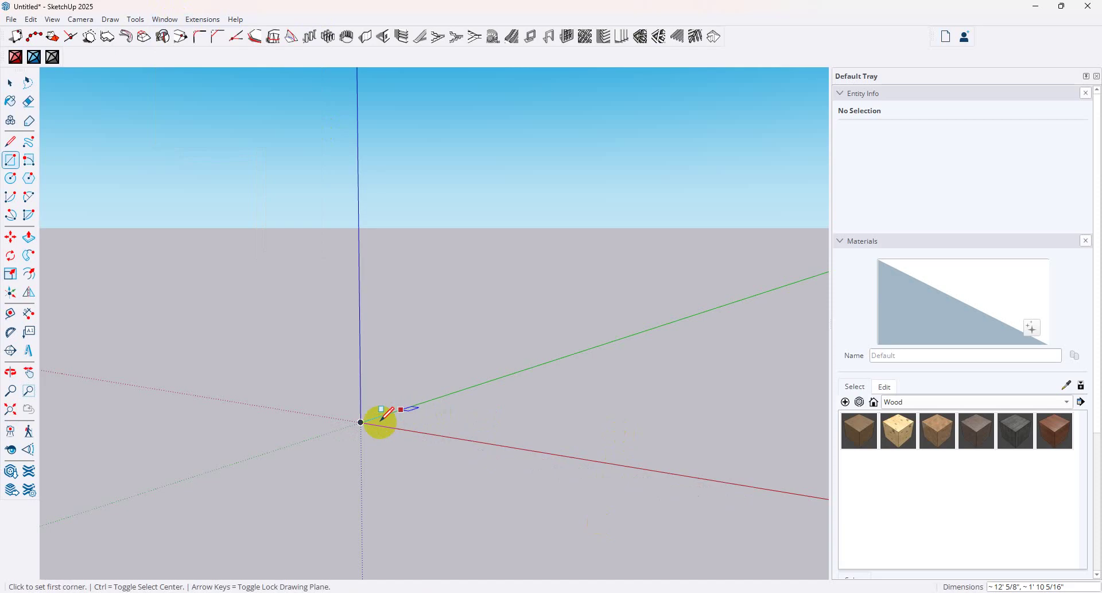
- Draw an 18 by 18 inch rectangle on the ground plane, starting from the origin
middle_drag(379, 426, 393, 442)
scroll(341, 403, down, 3)
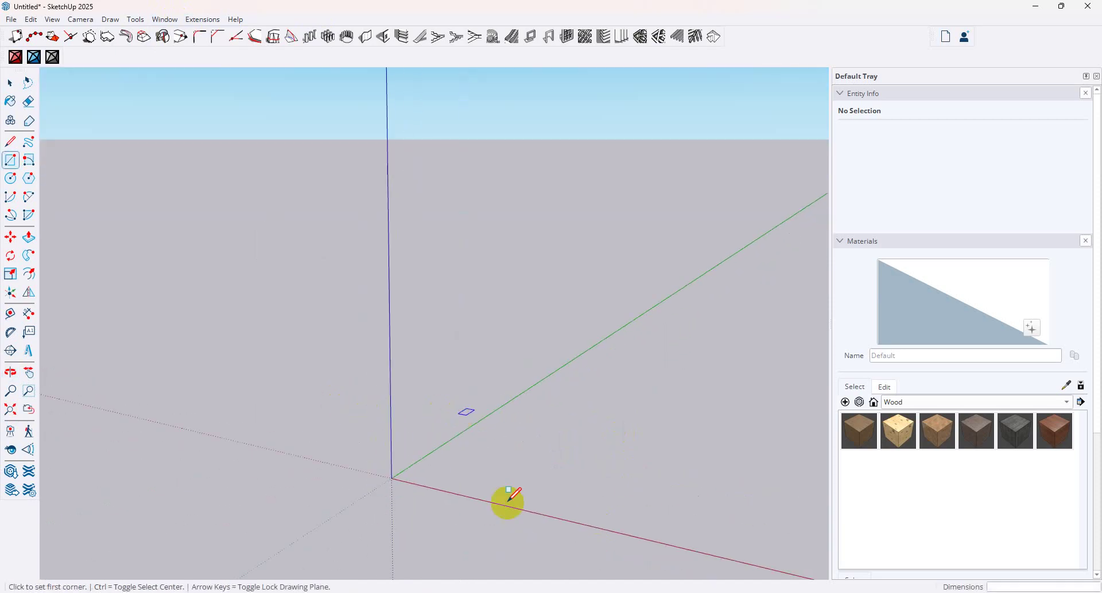
scroll(498, 500, up, 3)
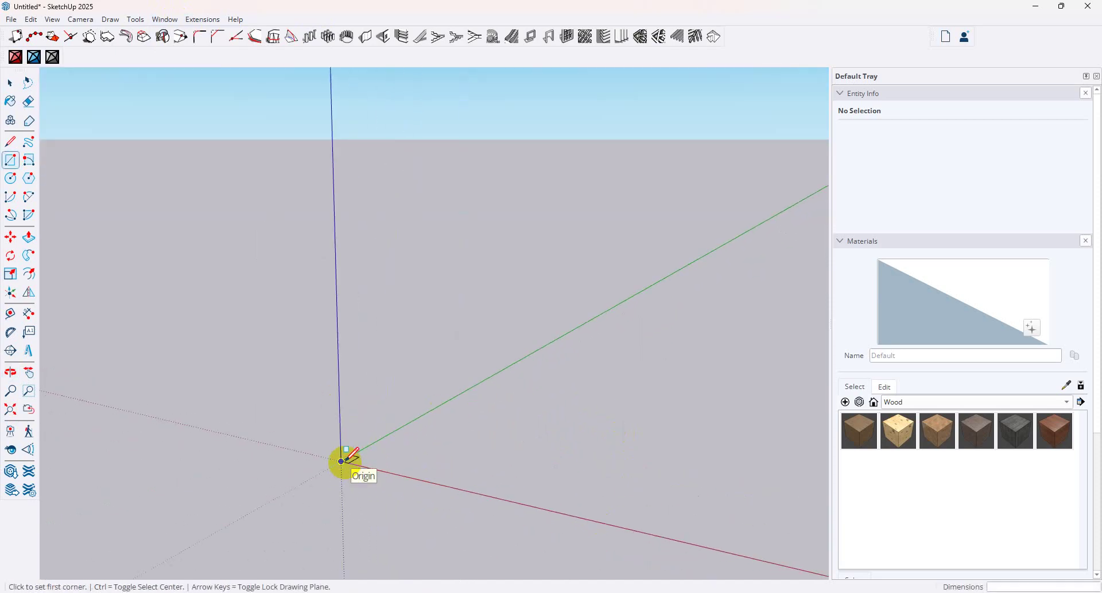
click(341, 461)
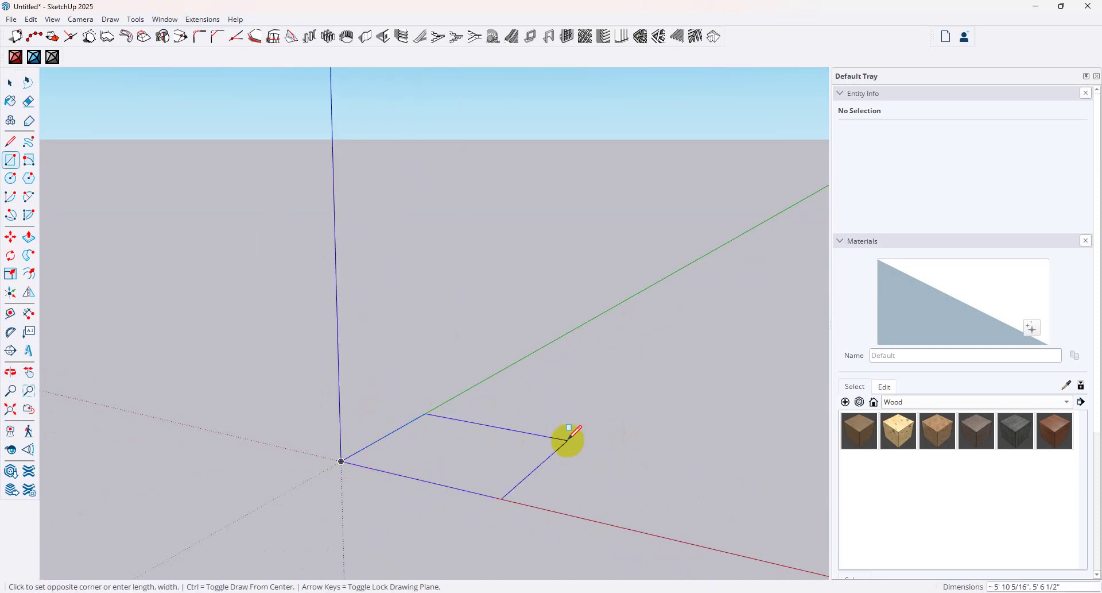
text(18,18)
key(Return)
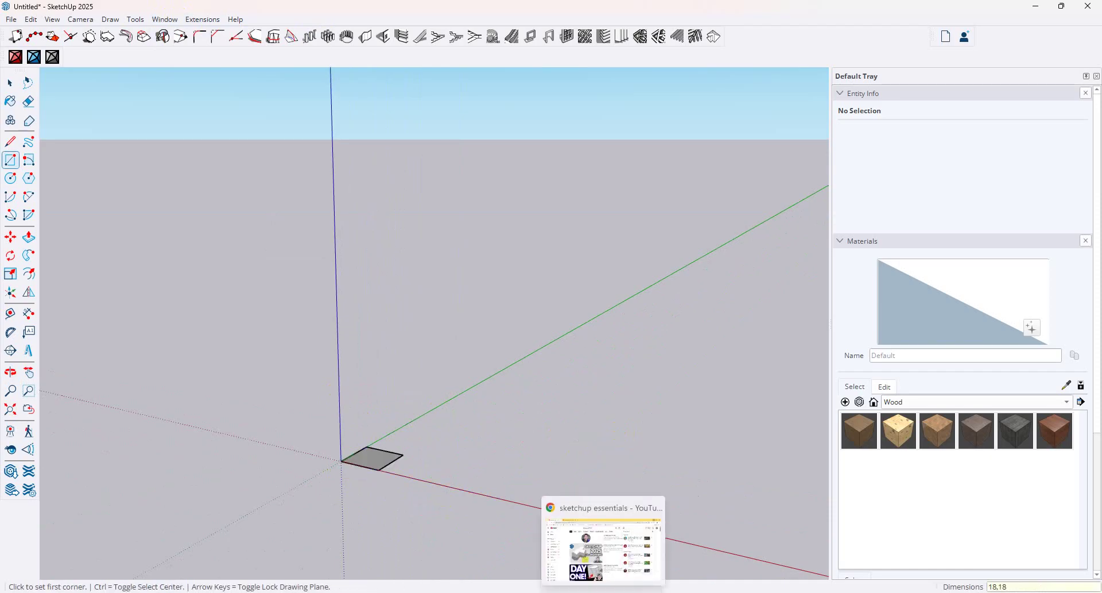
- Switch to Chrome and search Google in a new tab for "chair dimensions in inches"
click(555, 561)
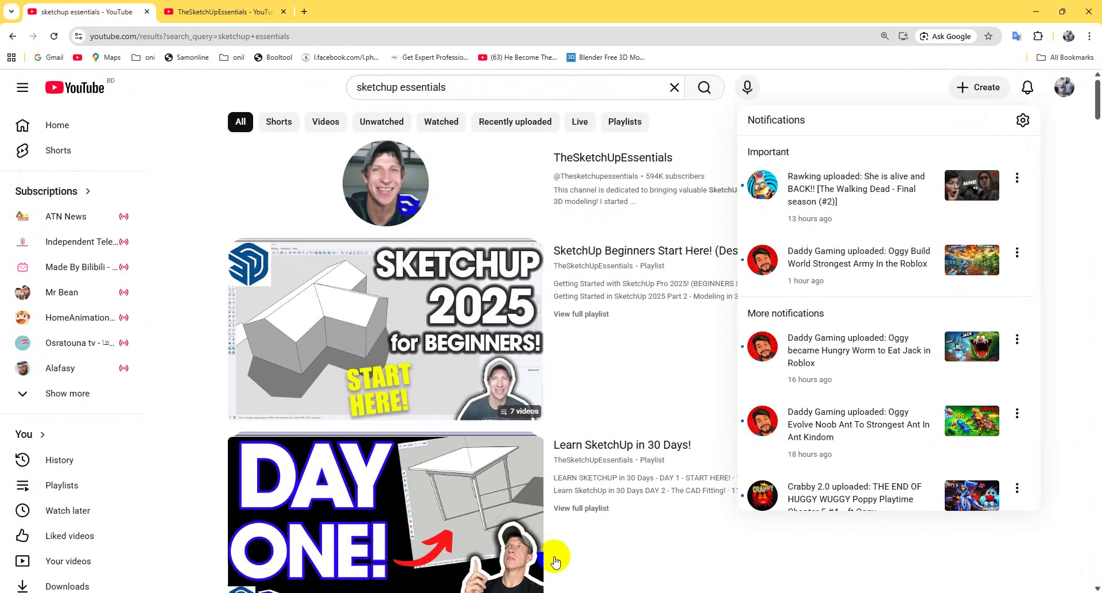
click(304, 11)
click(460, 144)
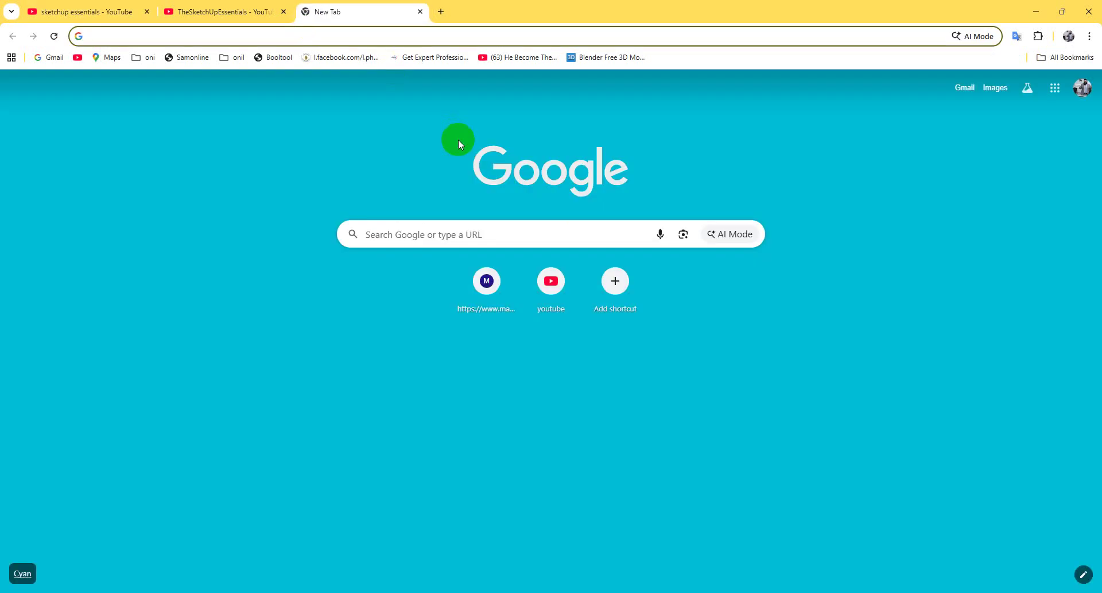
text(chai)
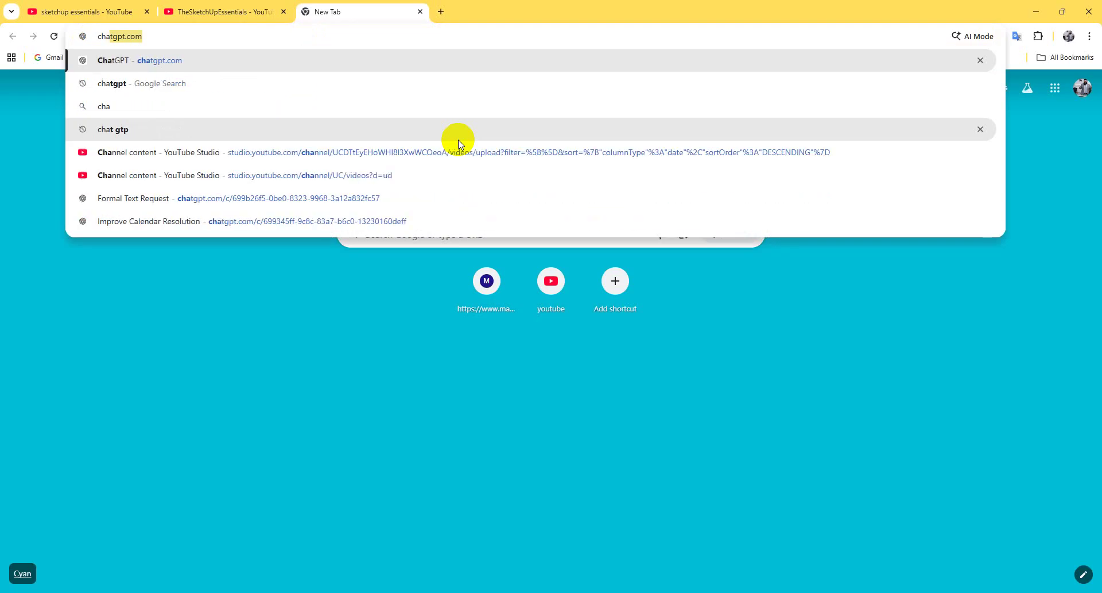
text(r h)
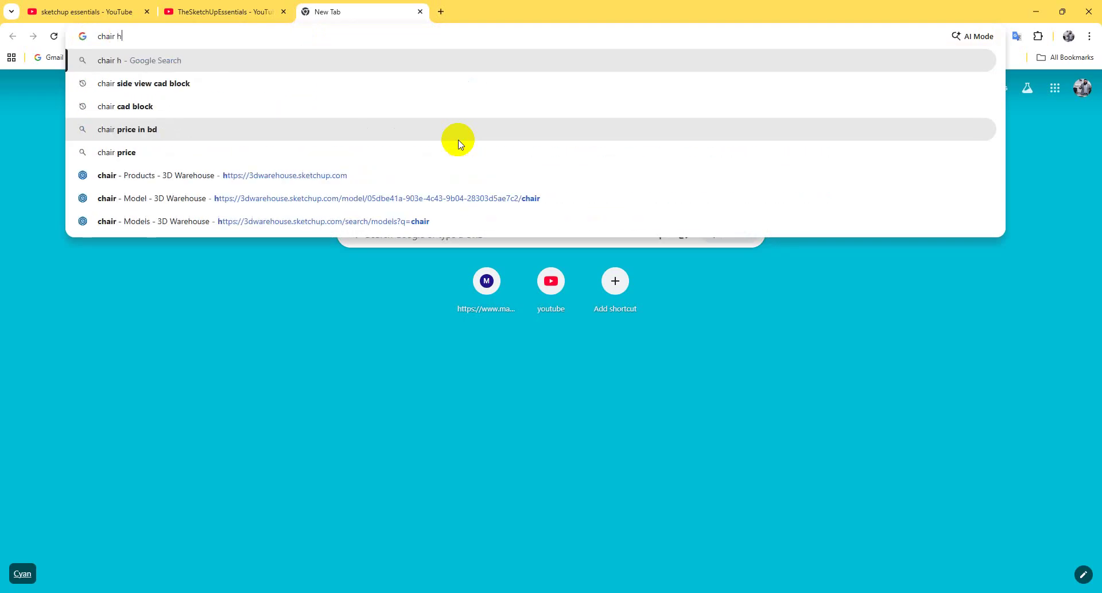
text(eigh)
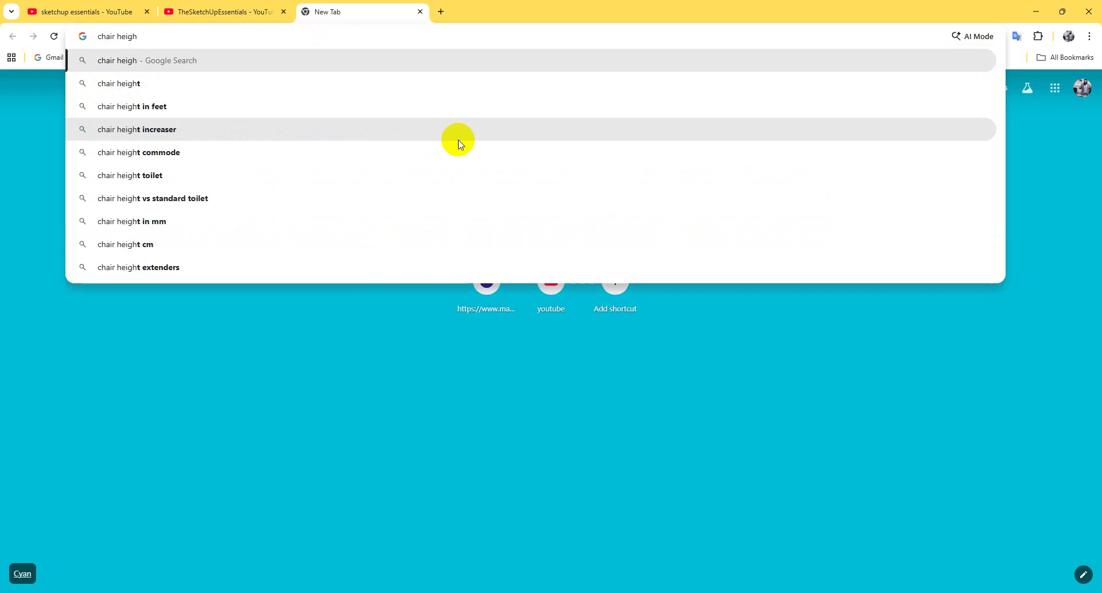
key(BackSpace)
key(BackSpace)
key(BackSpace)
key(BackSpace)
key(BackSpace)
text(d)
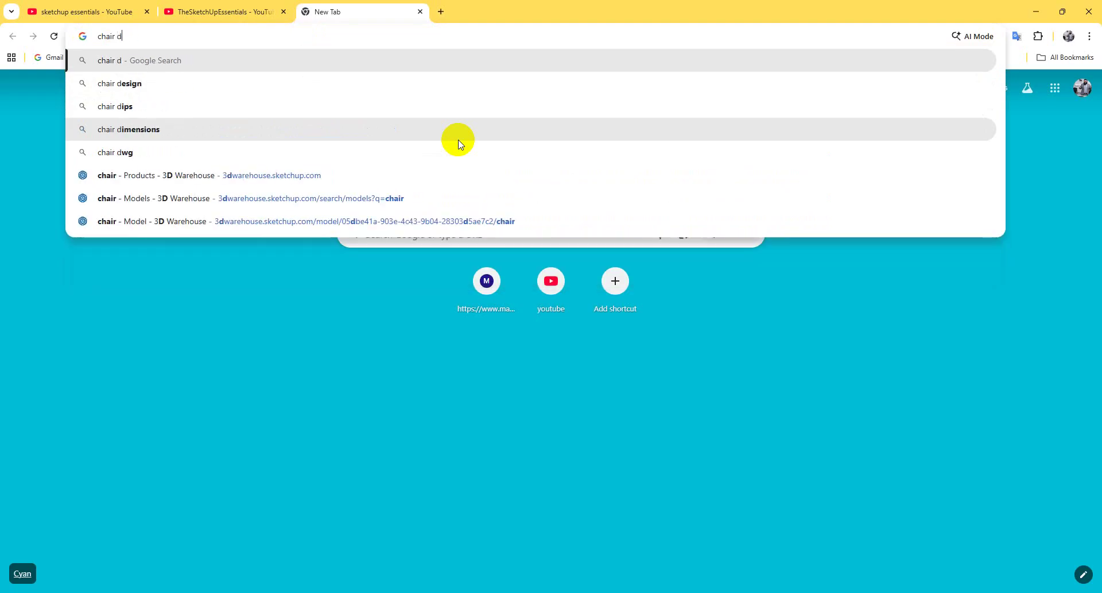
text(imensions)
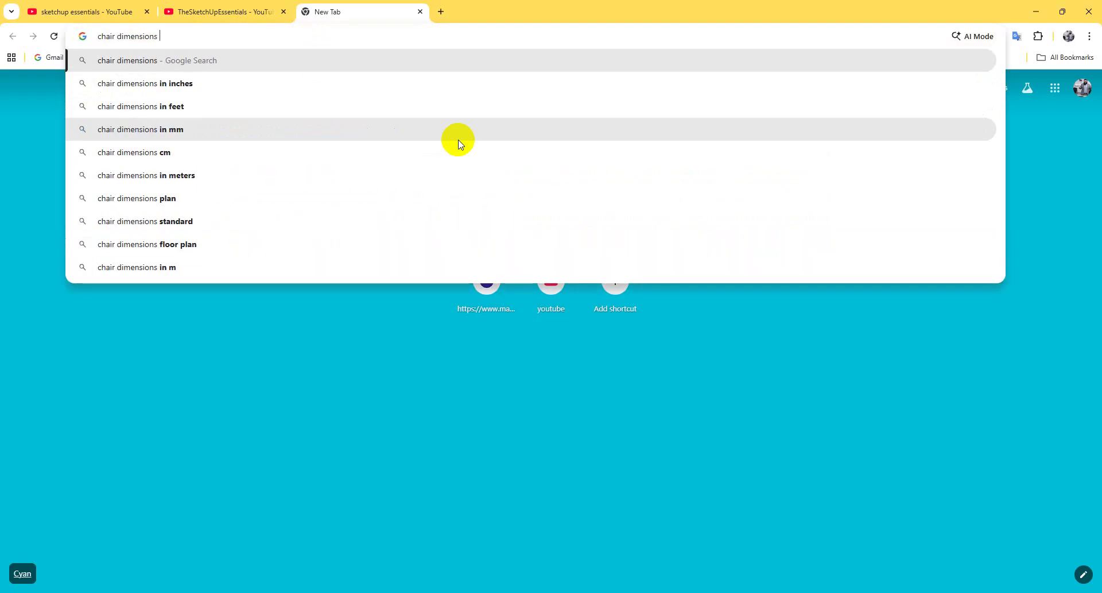
key(Down)
key(Return)
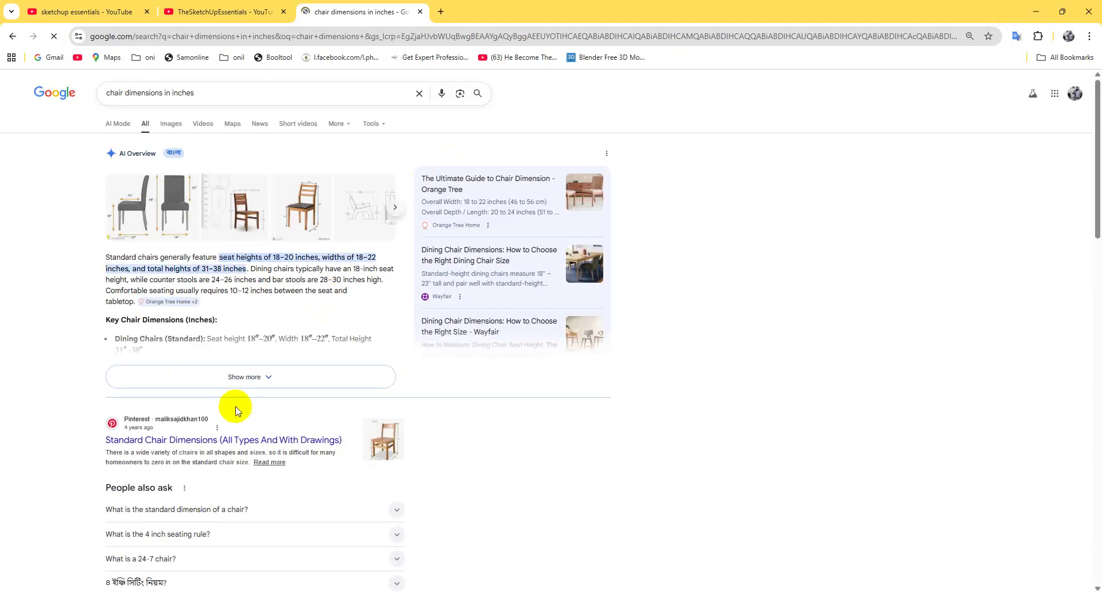
- Expand the overview of standard chair dimensions and open the "Standard Chair Dimensions (All Types And With Drawings)" result in a new tab
click(249, 377)
scroll(228, 303, down, 4)
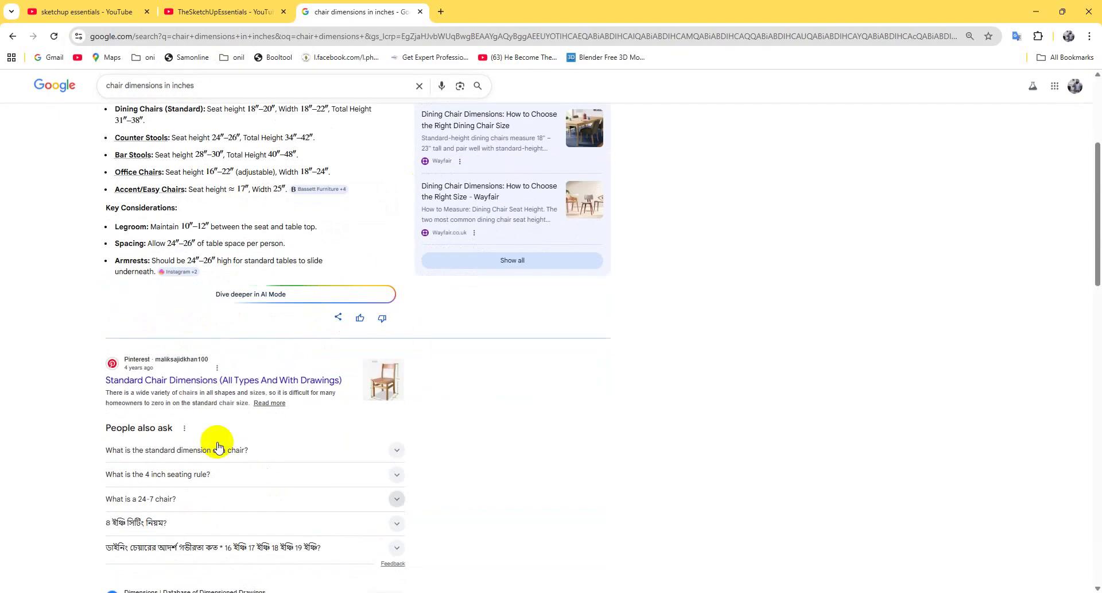
right_click(192, 377)
key(Escape)
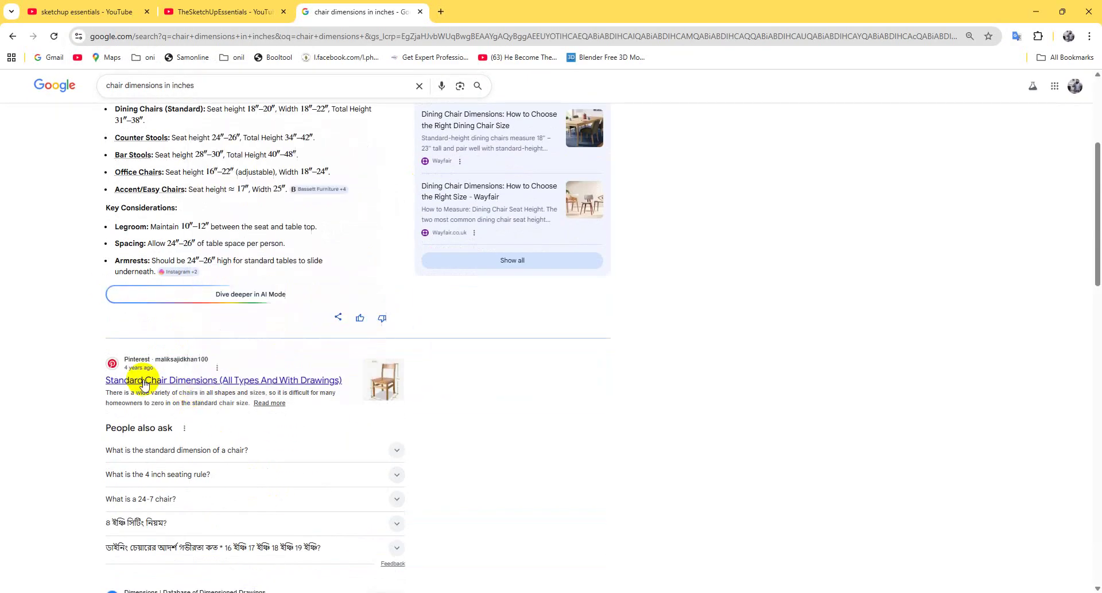
right_click(154, 383)
click(207, 394)
- Look over the image results for chair dimensions and return to SketchUp
scroll(330, 361, up, 4)
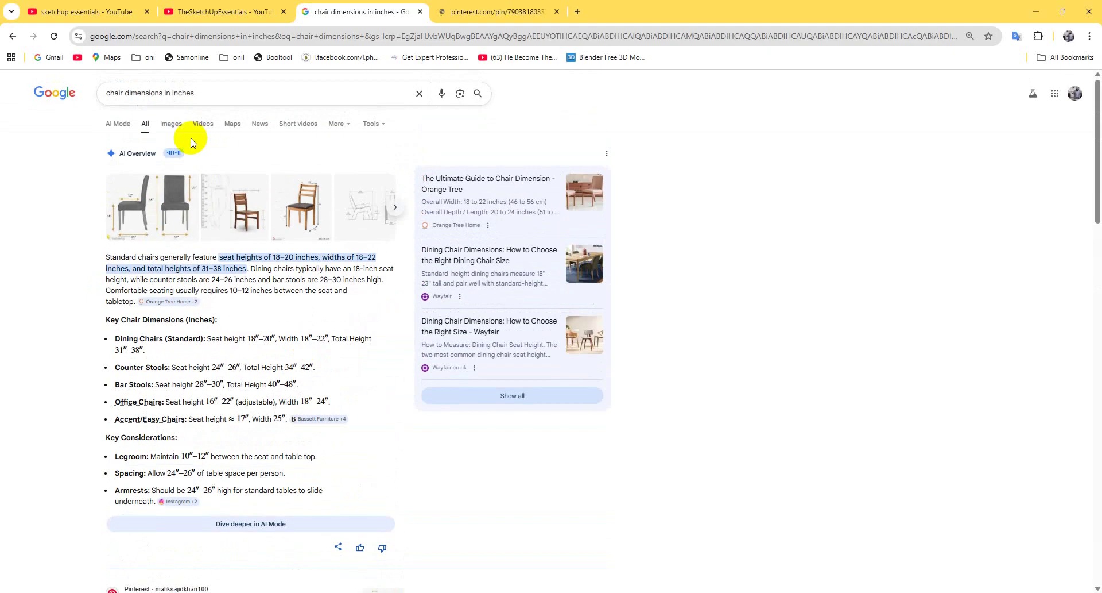
click(170, 125)
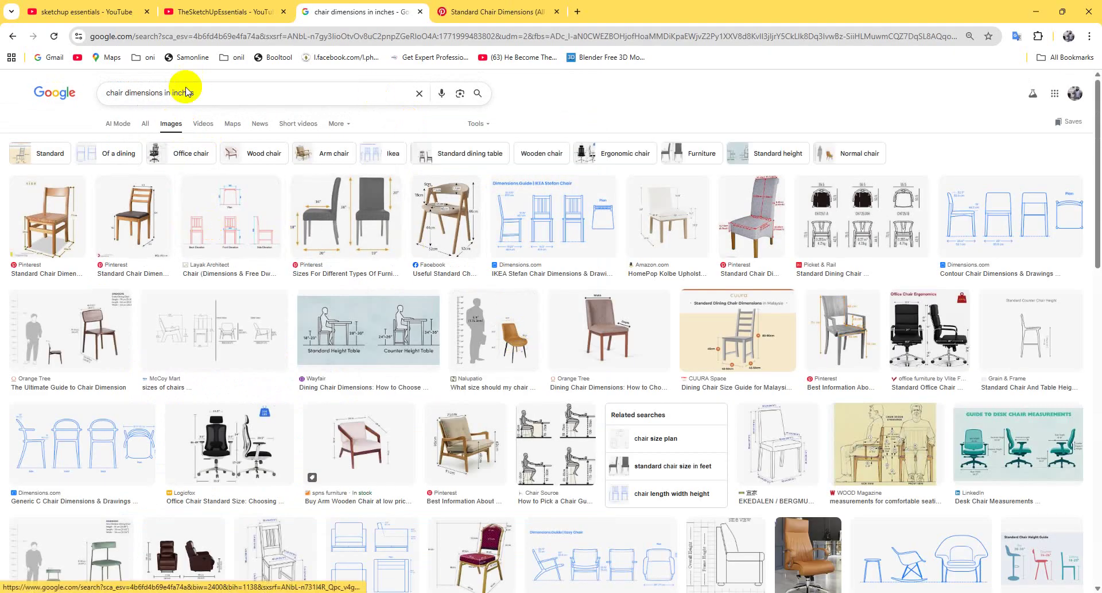
click(114, 125)
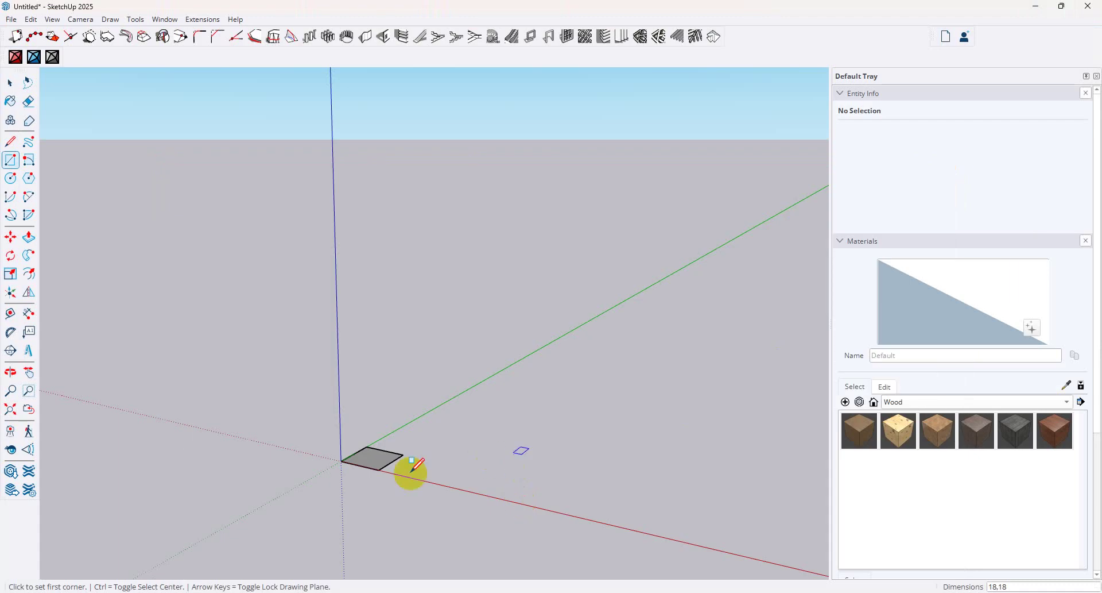
- Push/Pull the square base face upward 18 inches to form a solid block
scroll(373, 468, up, 5)
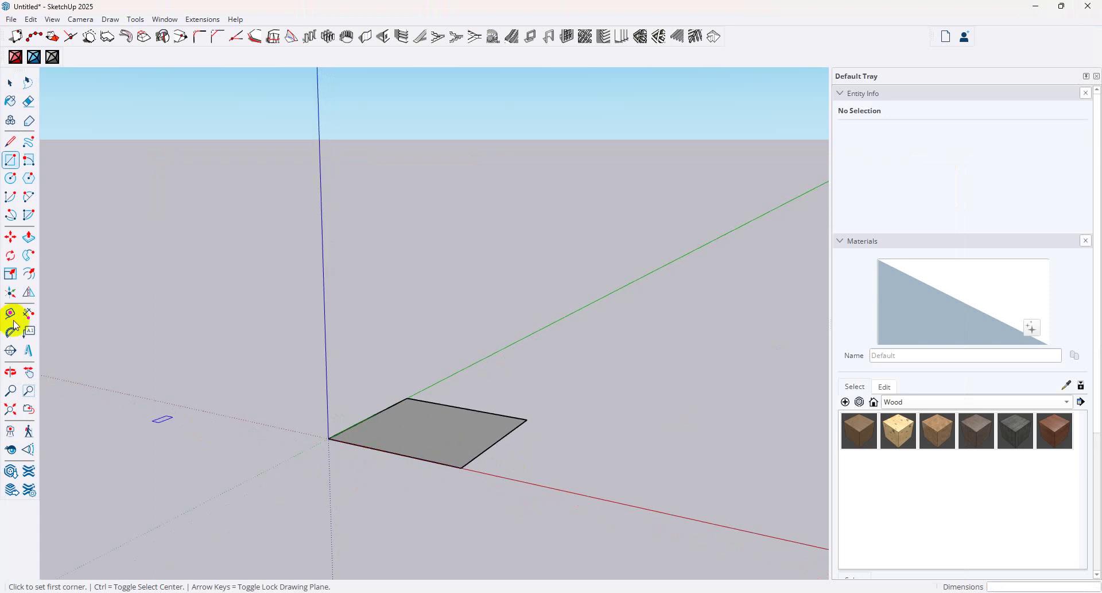
key(o)
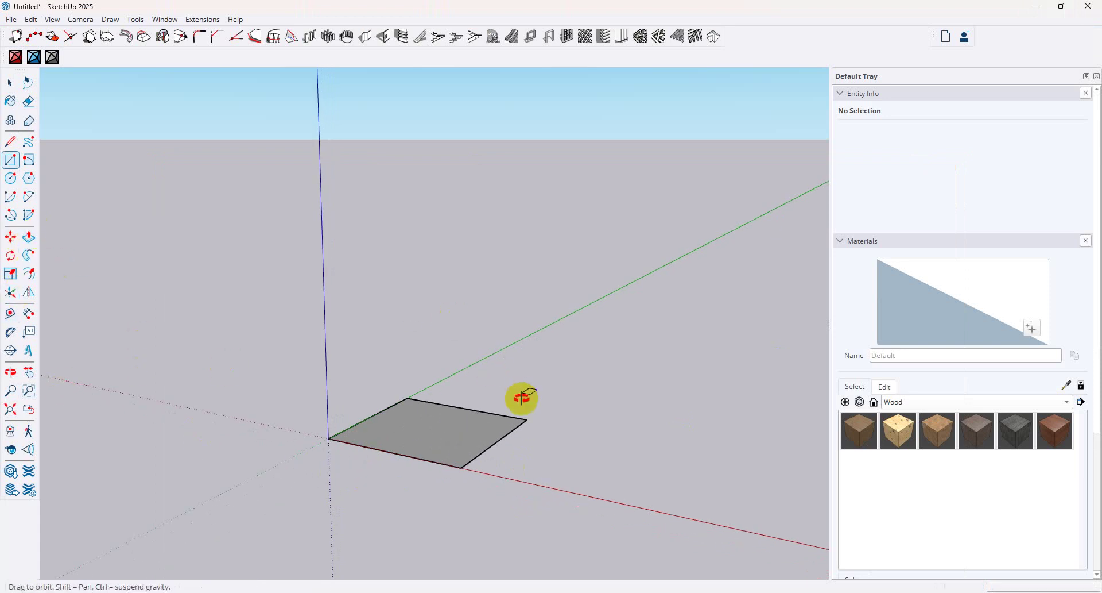
drag(522, 397, 459, 569)
click(28, 237)
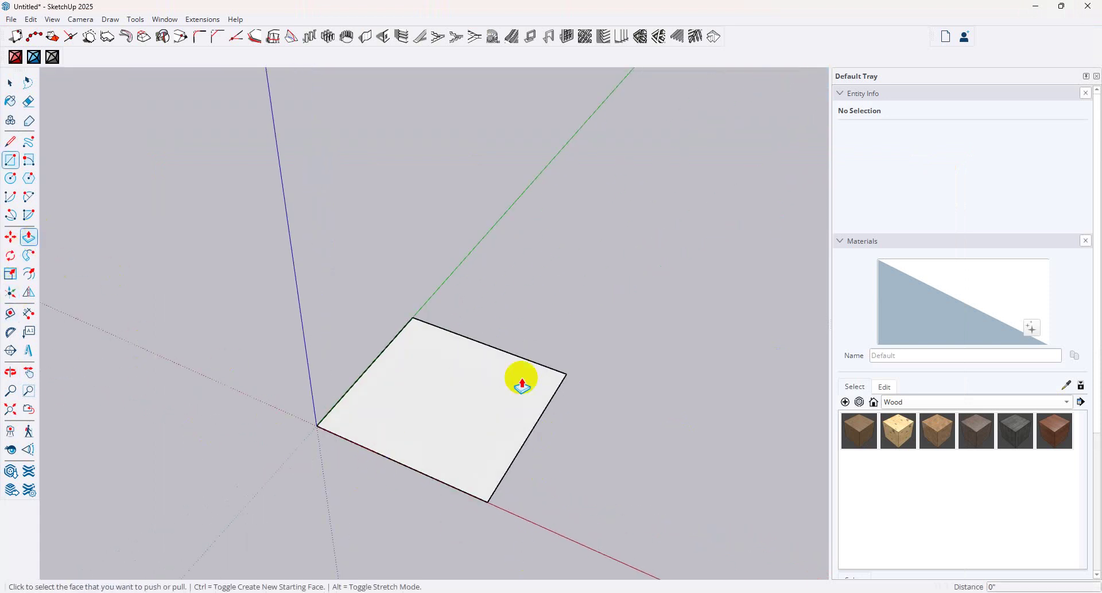
click(522, 384)
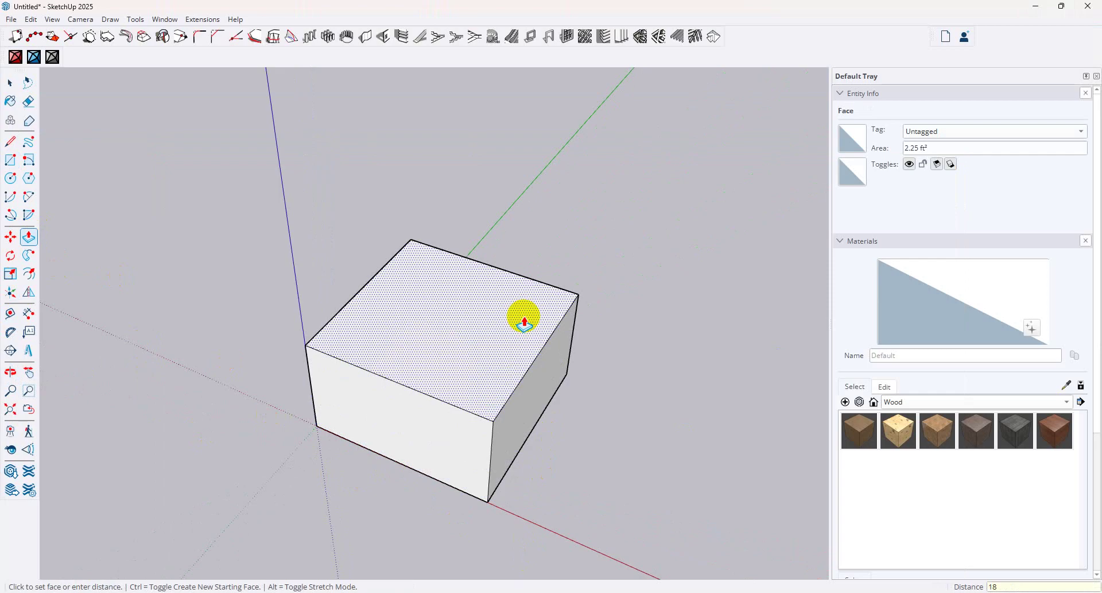
key(Return)
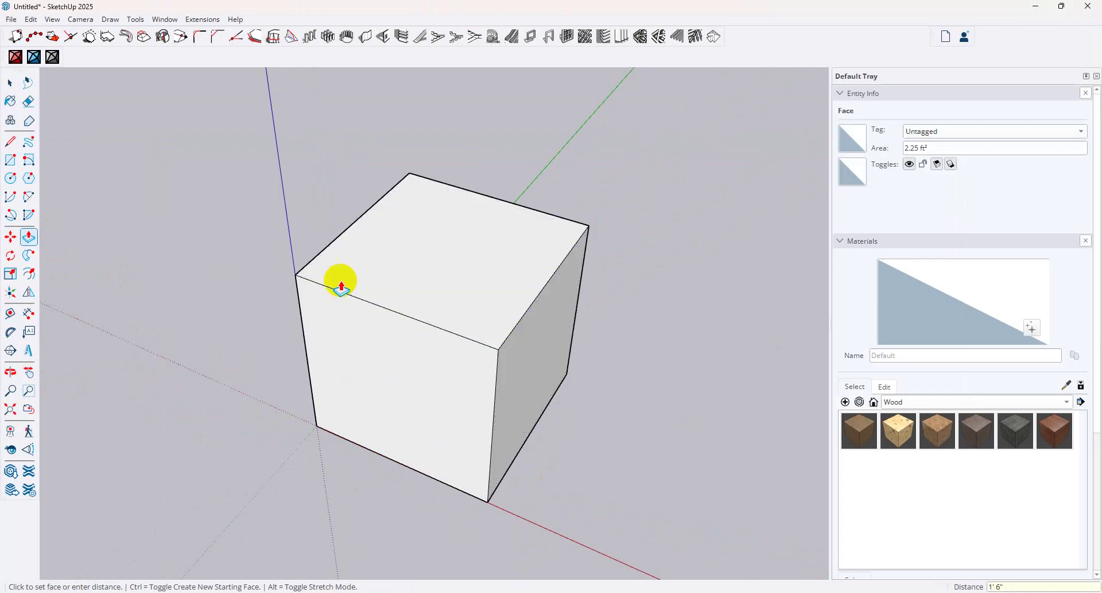
- Push/Pull the block's top face up another 18 inches as a new starting face, keeping the dividing edges
click(445, 264)
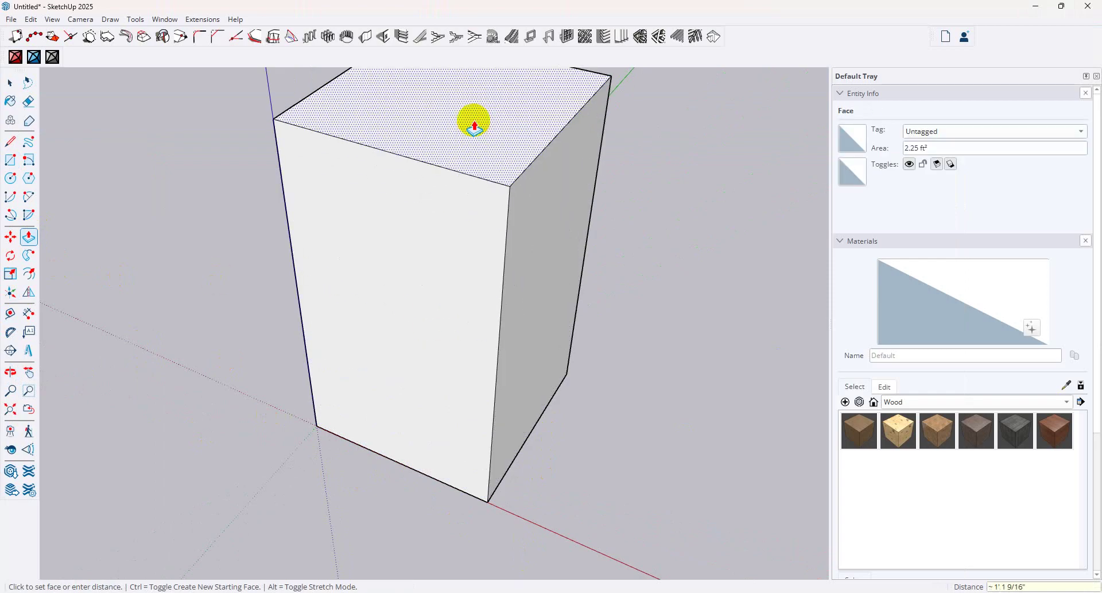
key(Escape)
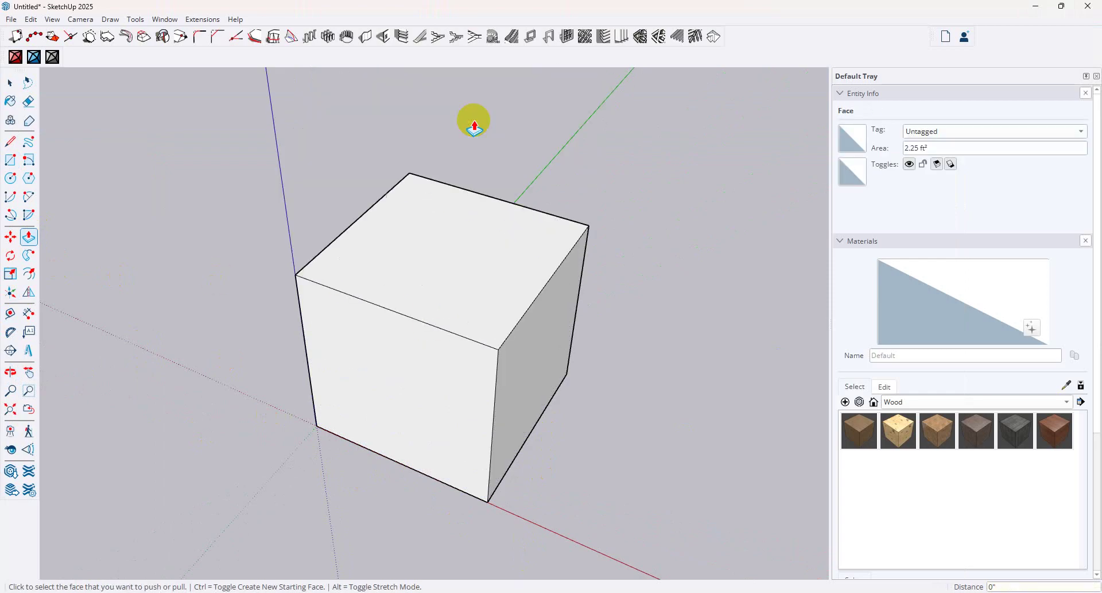
click(476, 213)
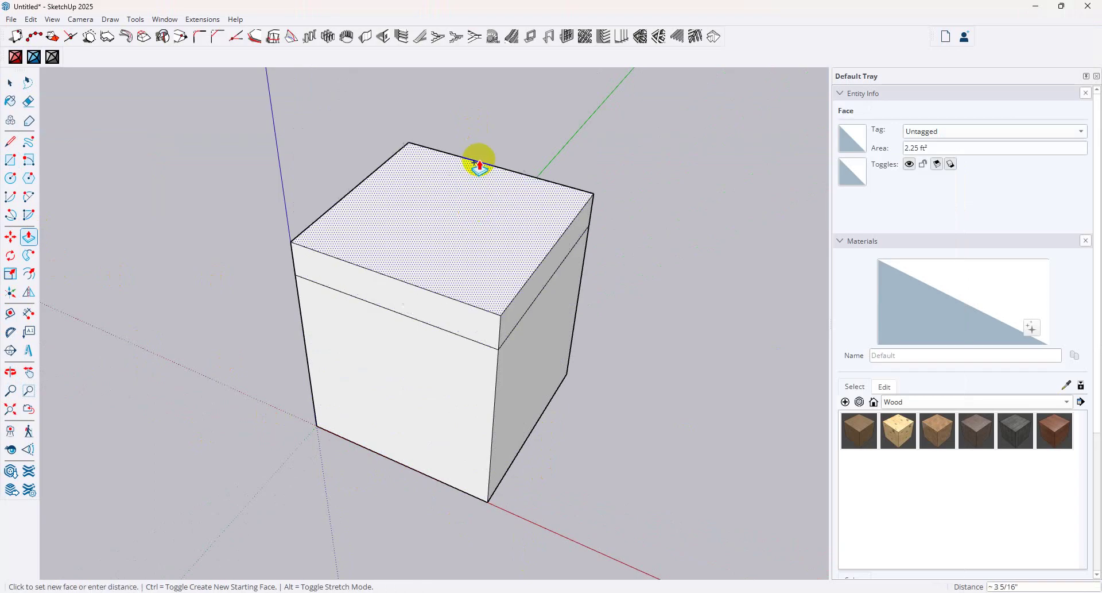
text(18)
key(Return)
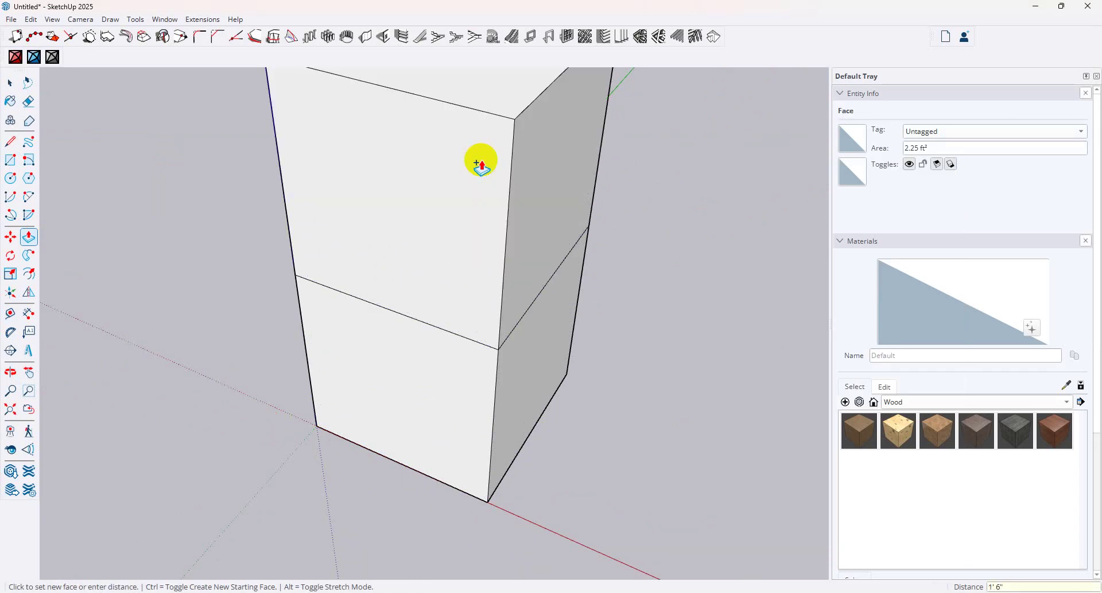
scroll(546, 330, down, 2)
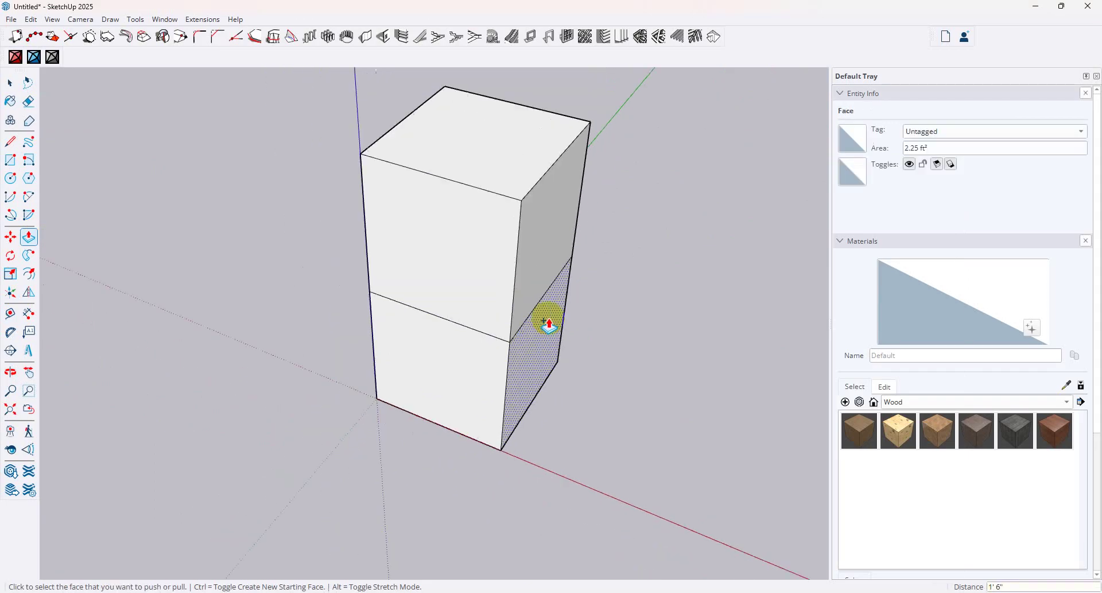
- Push the upper block's side face inward 16 inches along the red axis to leave a thin backrest
click(541, 287)
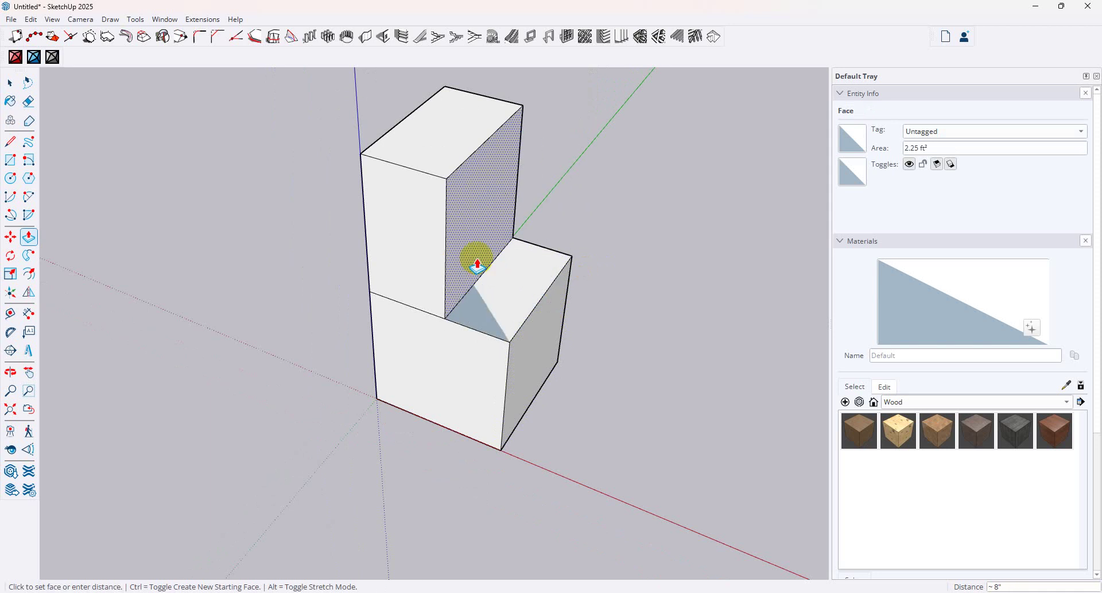
click(476, 263)
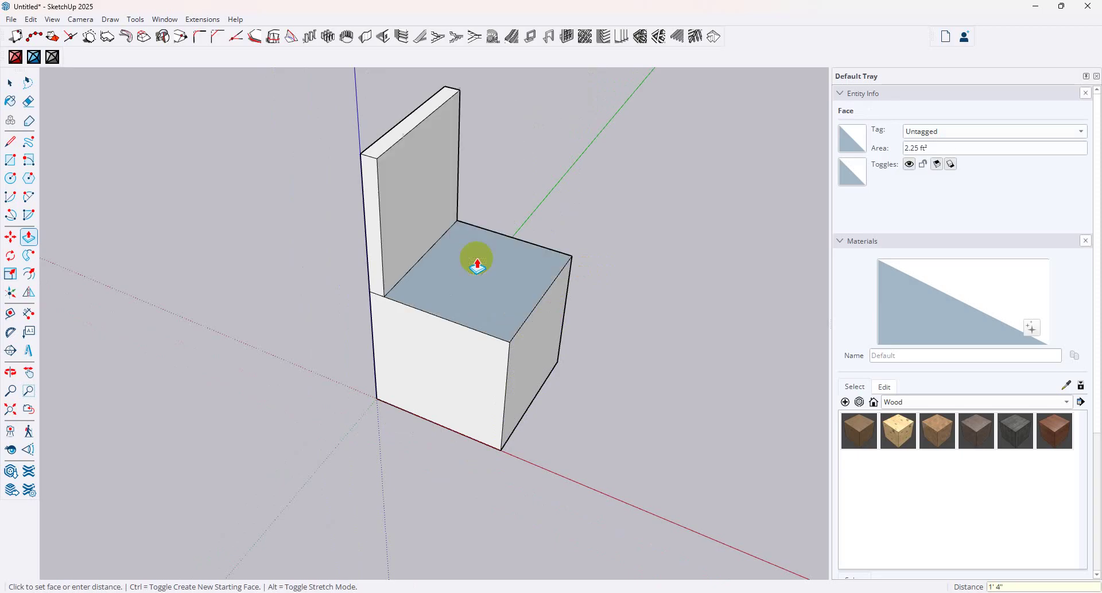
- Offset the outline of the seat block's underside face inward by 2 inches
middle_drag(387, 278, 536, 288)
click(112, 301)
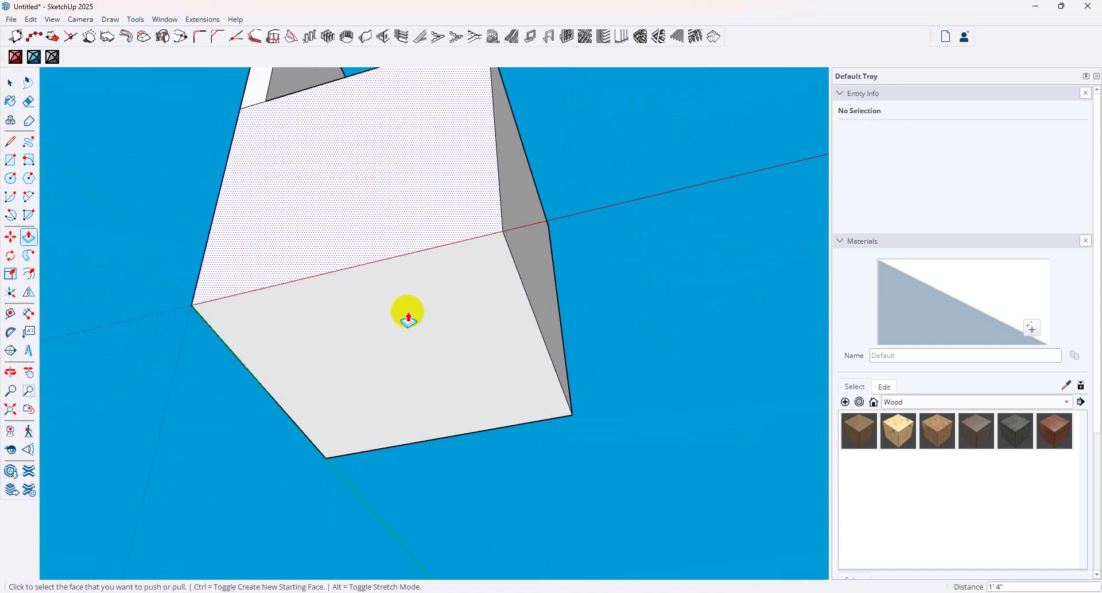
click(200, 309)
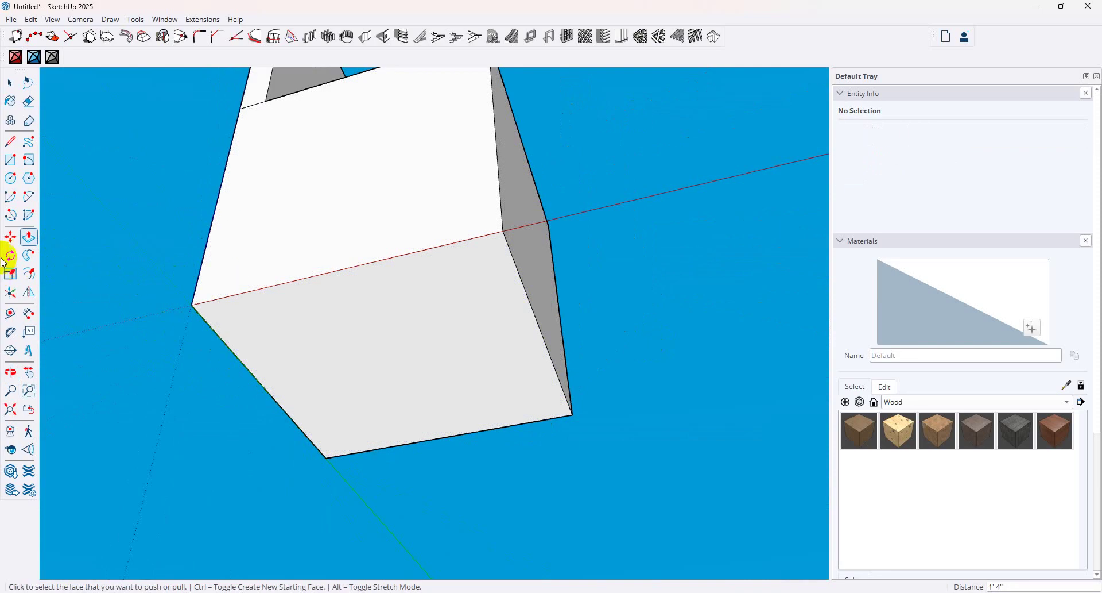
click(11, 160)
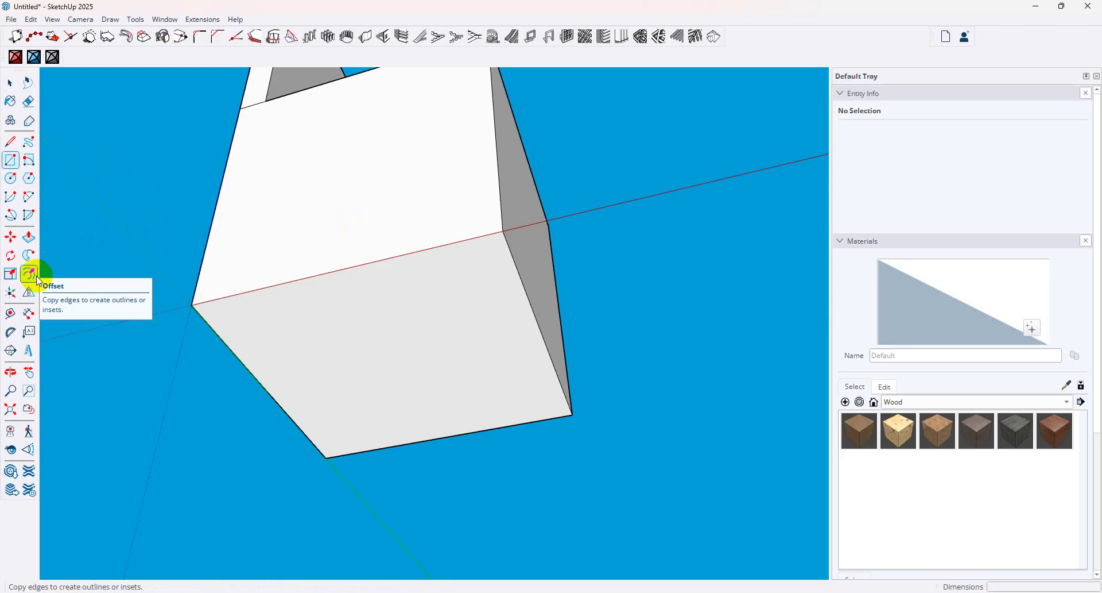
click(29, 275)
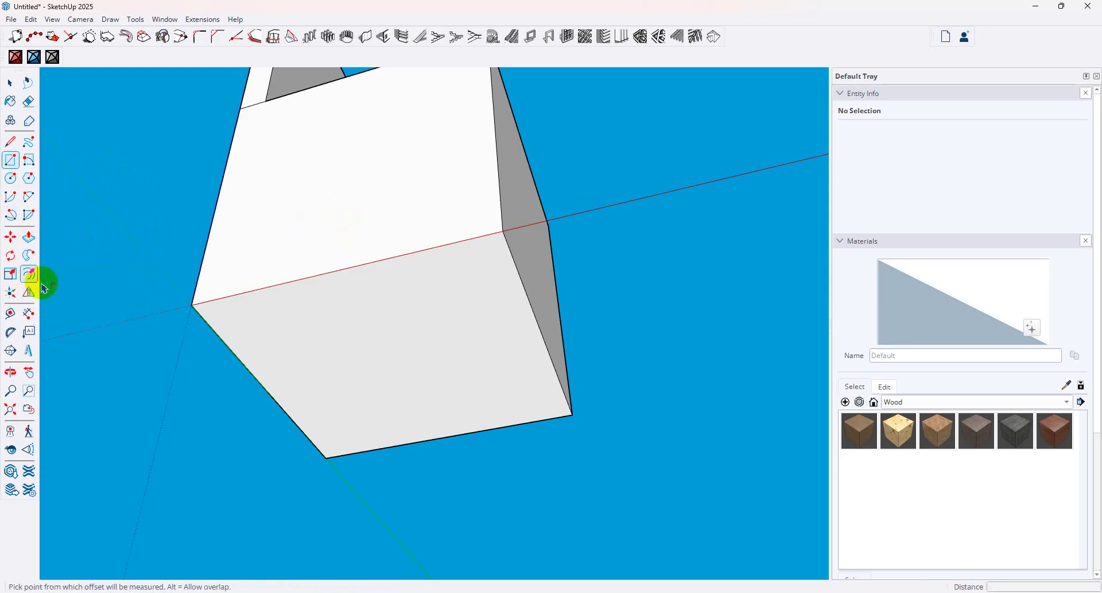
click(429, 392)
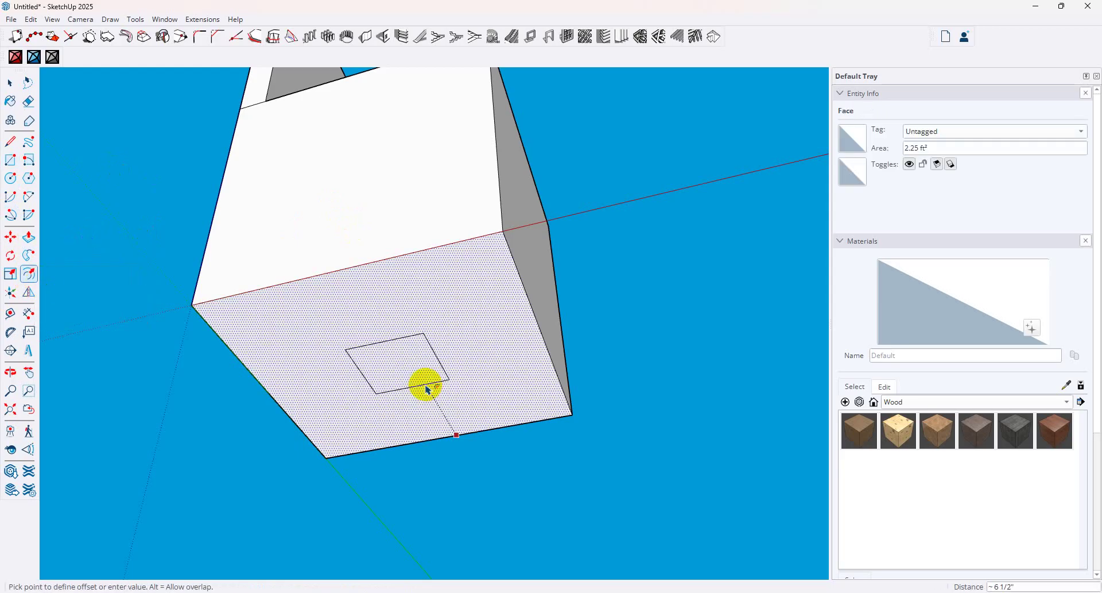
text(2)
key(Return)
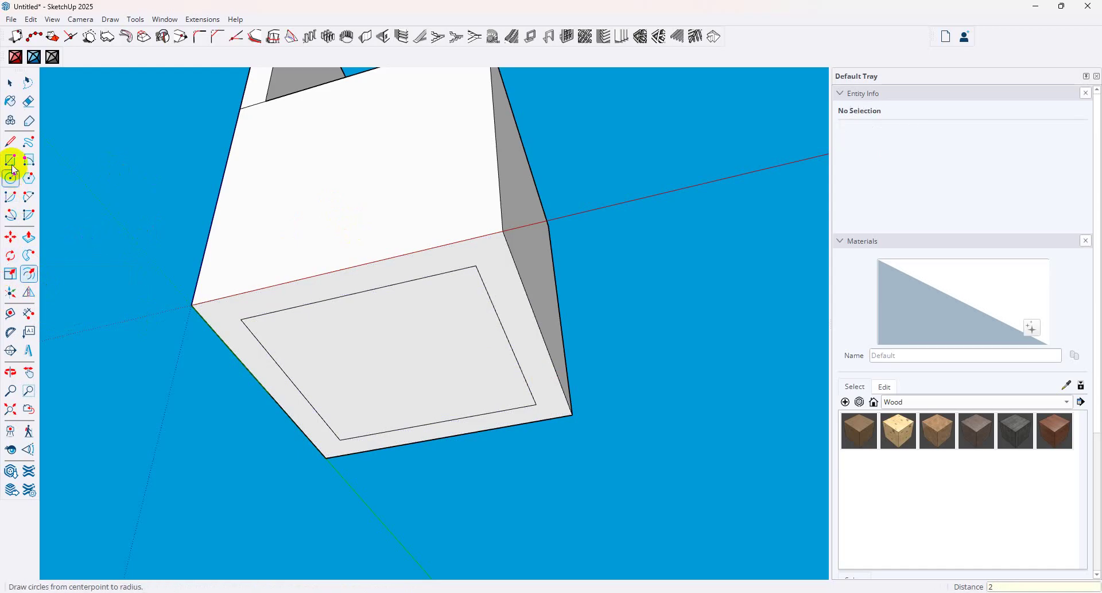
- Draw a 2 by 2 inch square in each of the four corners of the seat block's underside, using the inset outline's corners
click(10, 161)
click(477, 267)
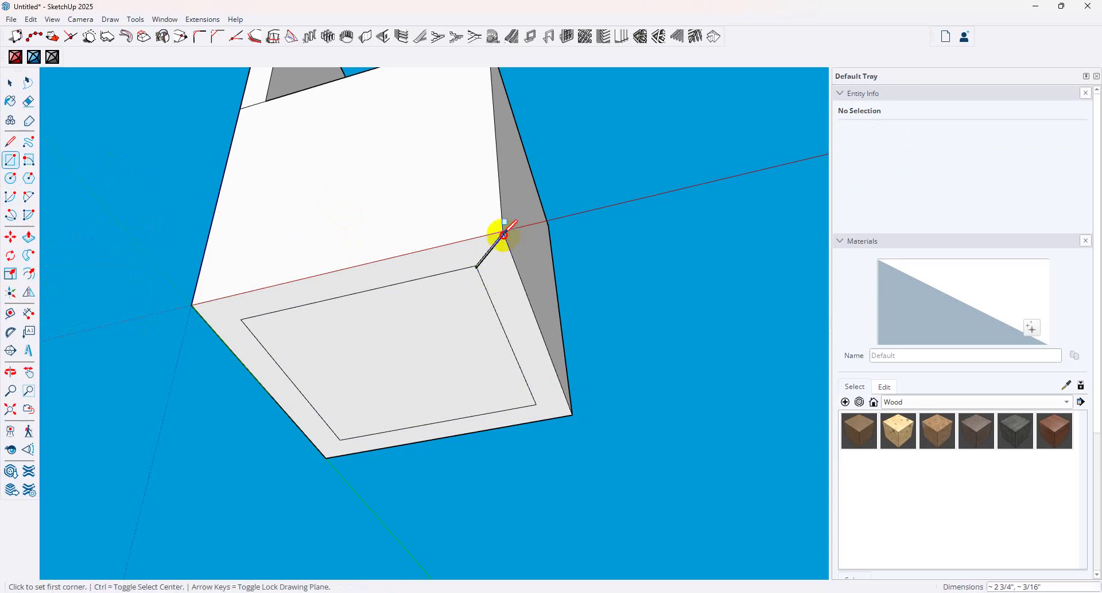
click(477, 267)
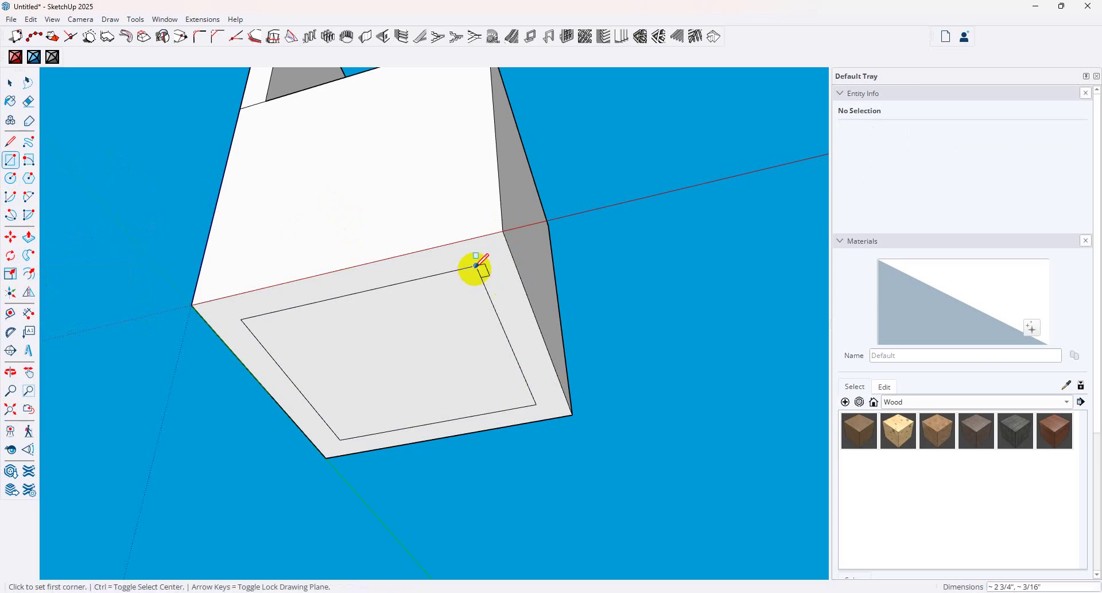
click(503, 230)
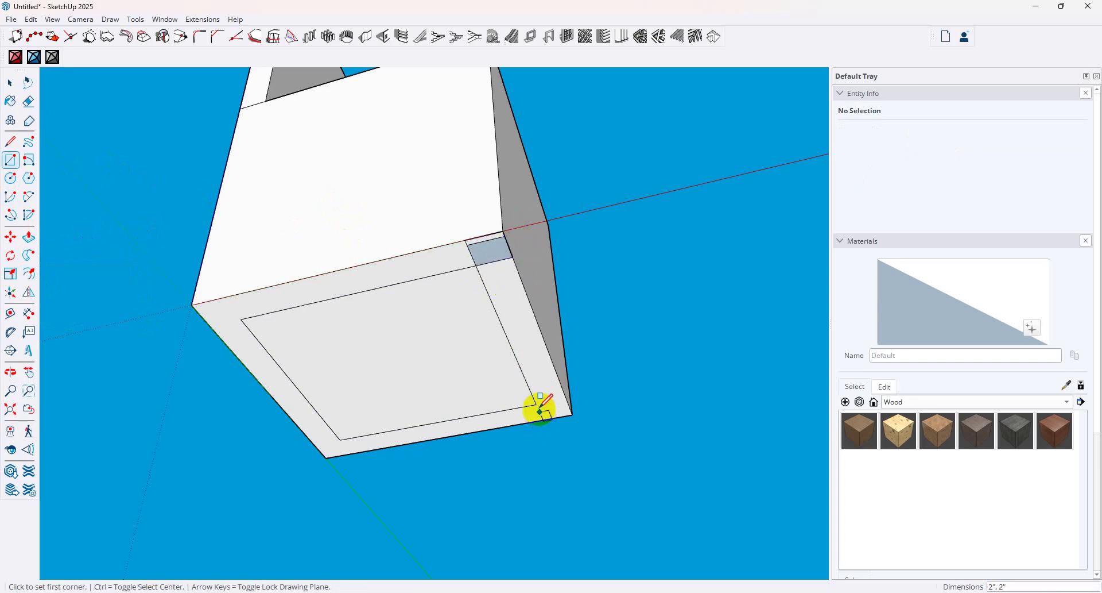
click(567, 411)
mouse_move(497, 332)
middle_down()
mouse_move(587, 184)
mouse_move(568, 304)
middle_up()
click(267, 276)
click(222, 252)
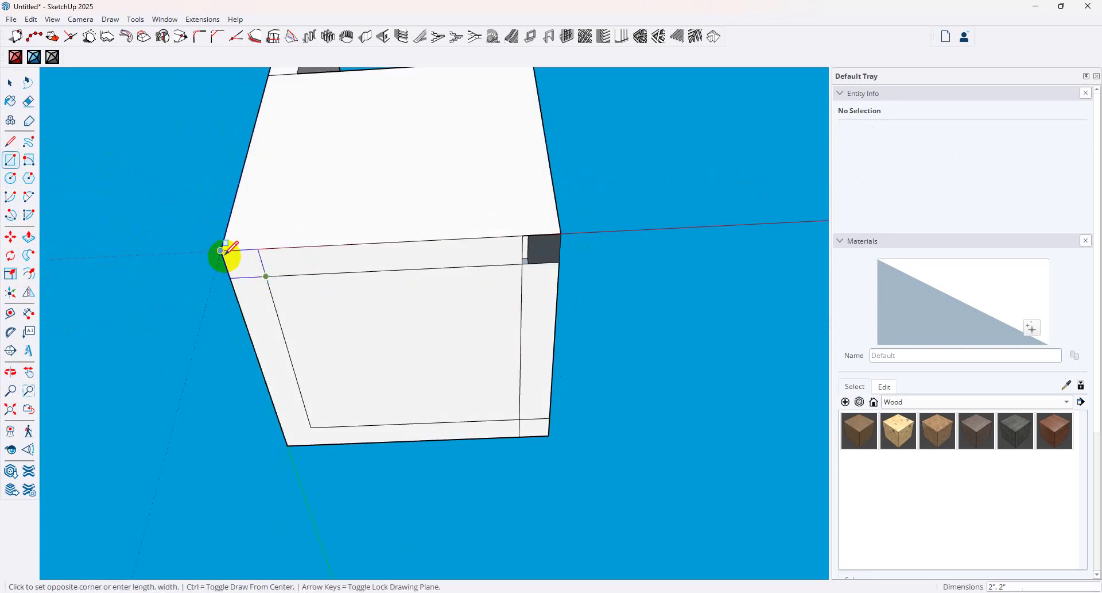
click(314, 429)
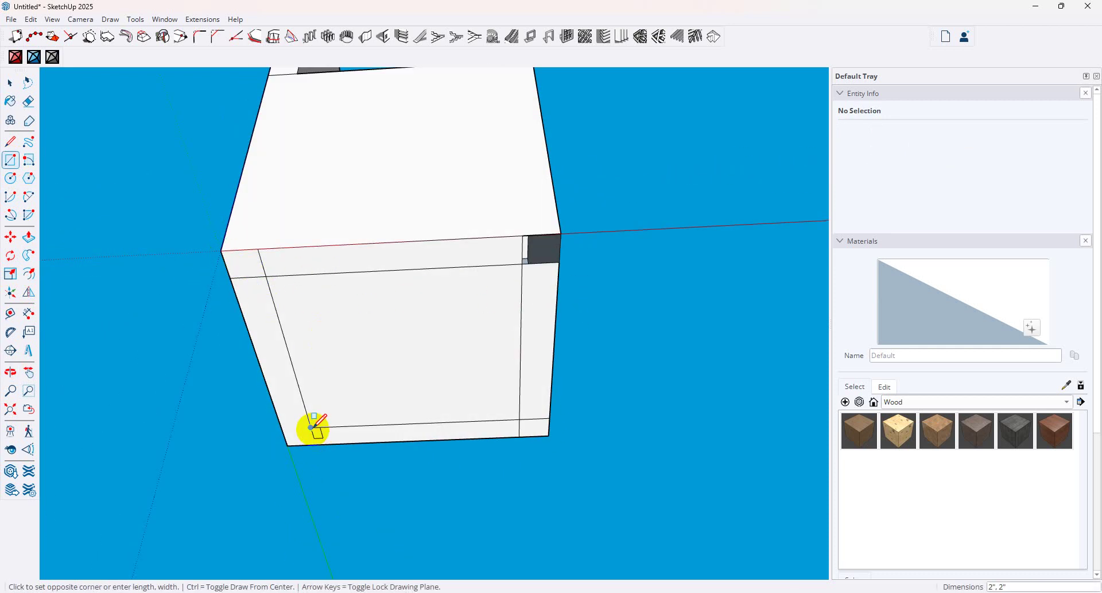
click(287, 445)
click(525, 262)
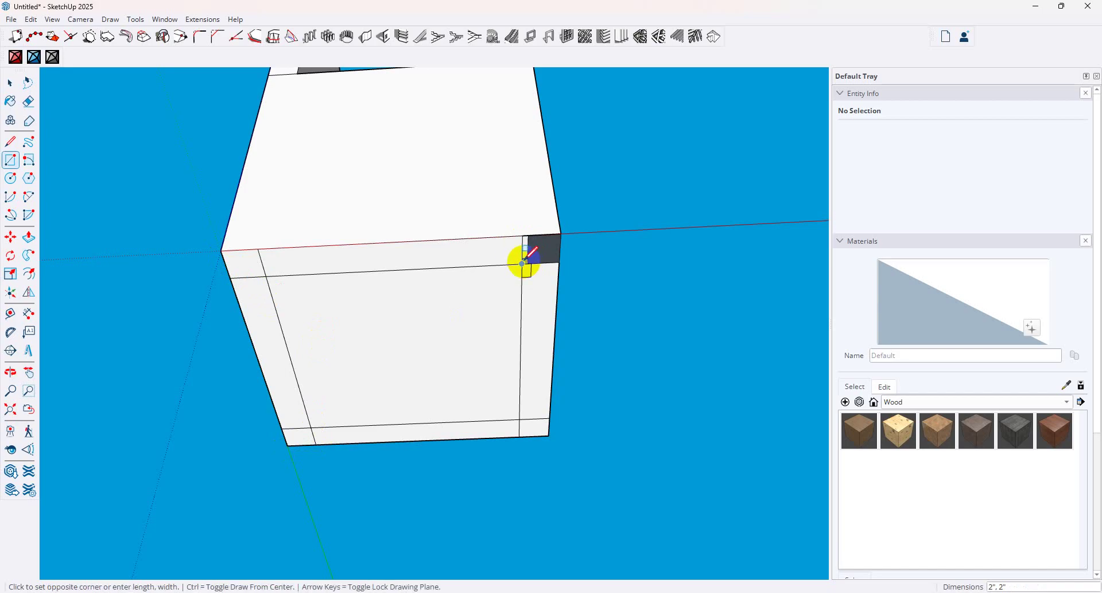
click(561, 233)
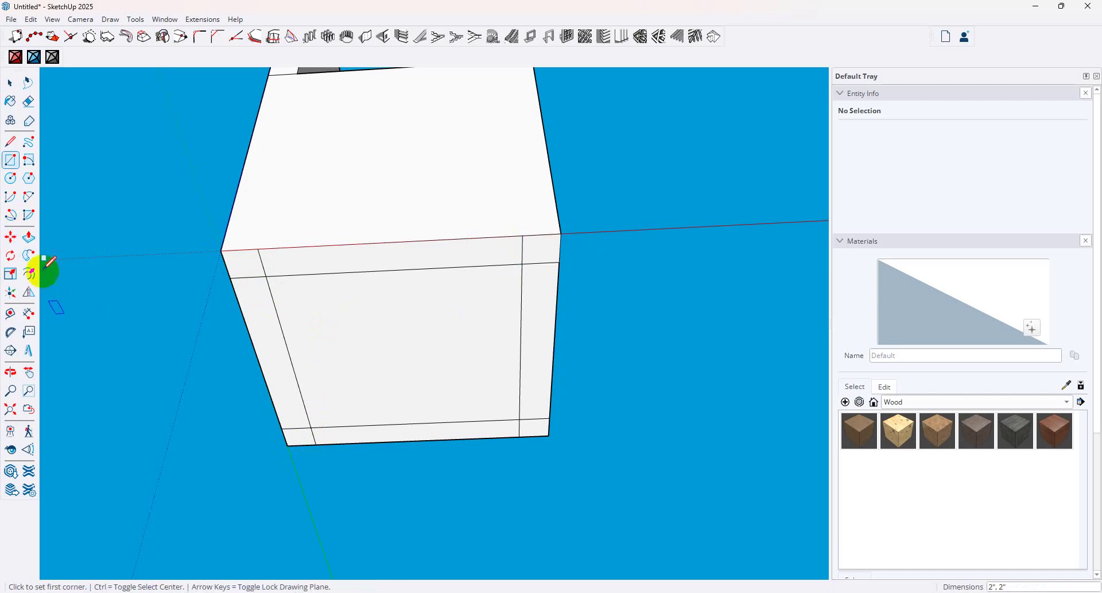
- Erase the inset lines running between the corner squares on the underside so only the four leg outlines remain
click(28, 101)
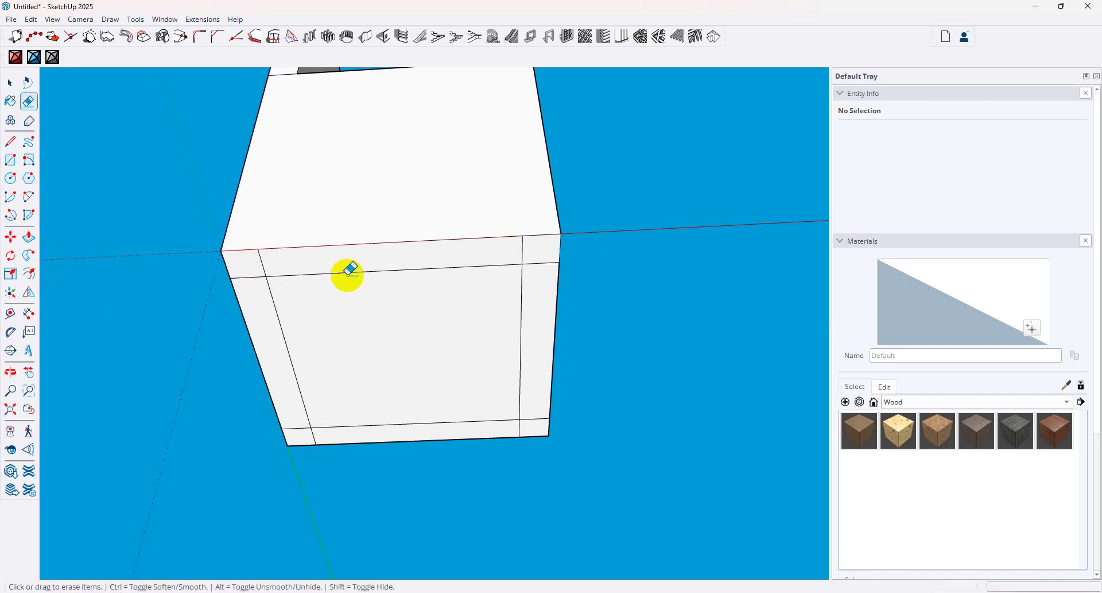
mouse_move(344, 270)
mouse_down()
mouse_move(339, 339)
mouse_move(252, 344)
mouse_up()
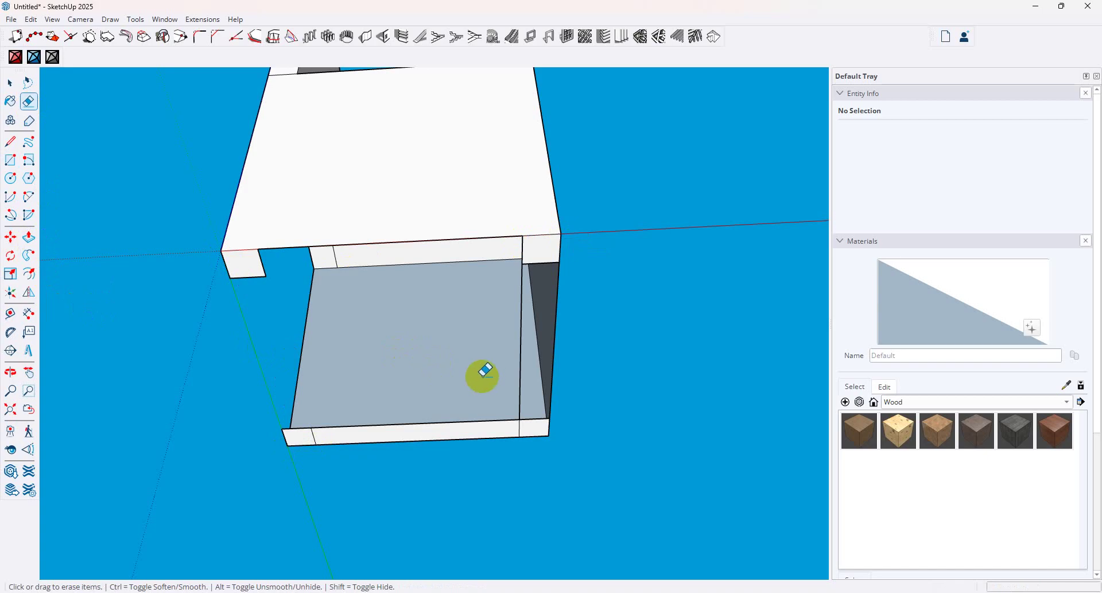
key(ctrl+z)
click(294, 360)
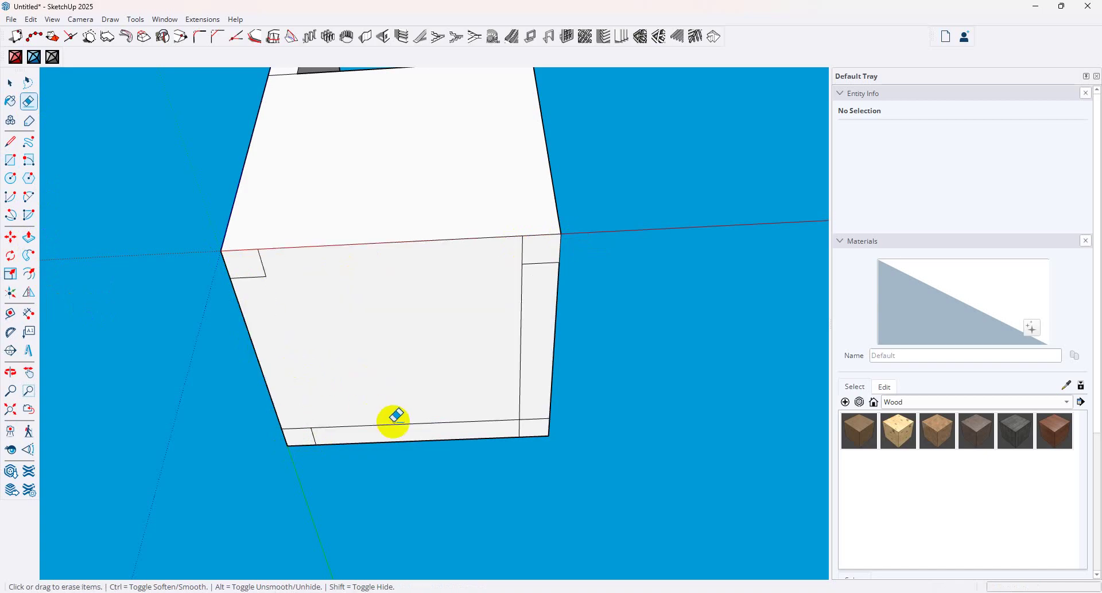
click(396, 424)
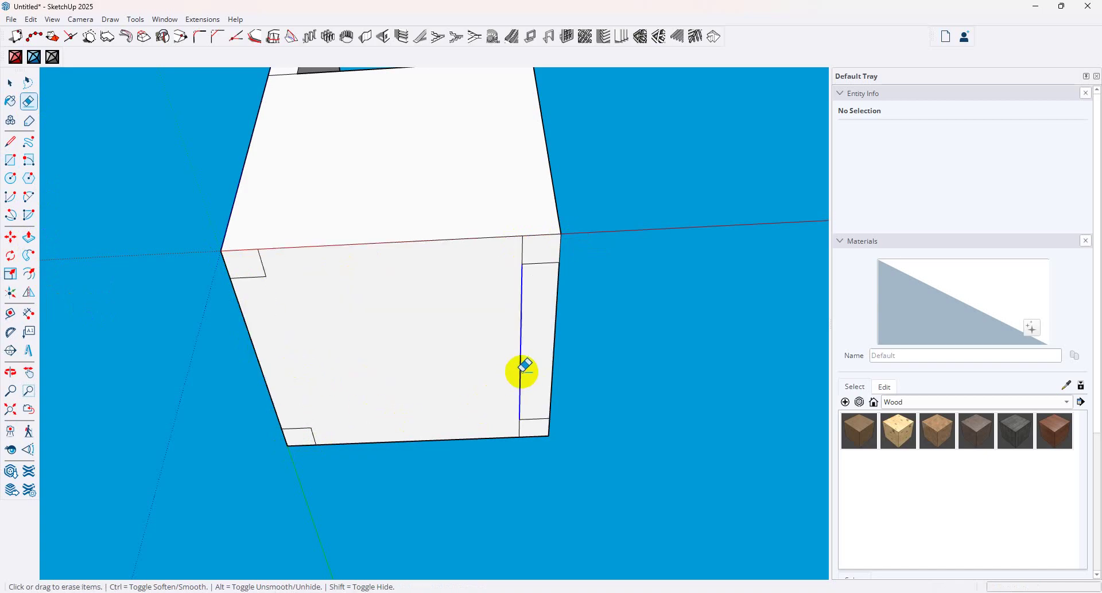
click(523, 368)
- Push the underside face between the corner squares up 16 inches to form the four legs
click(29, 238)
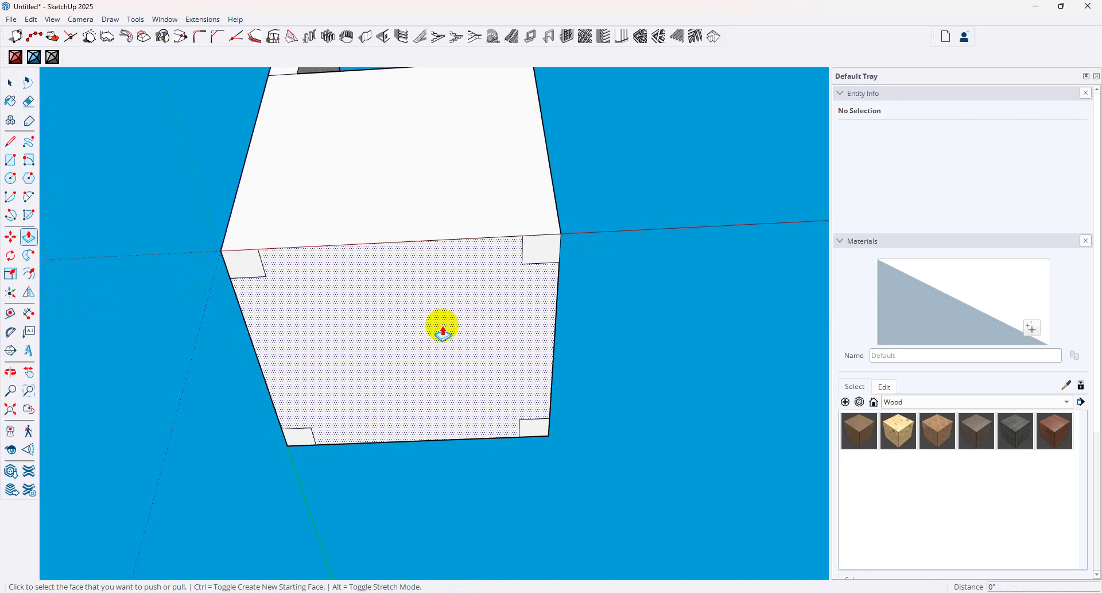
click(443, 332)
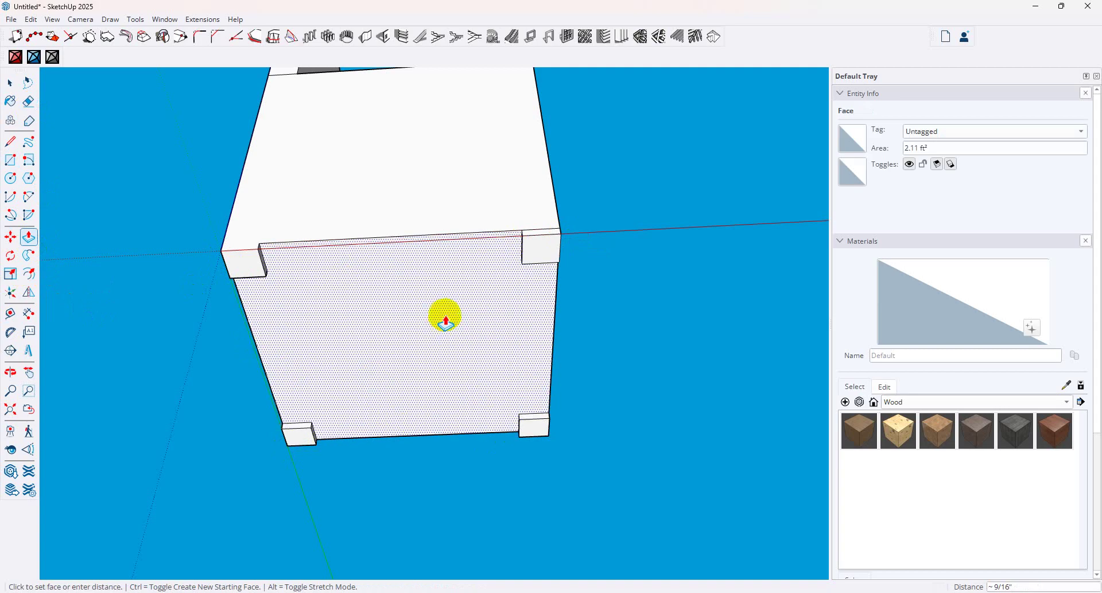
click(444, 293)
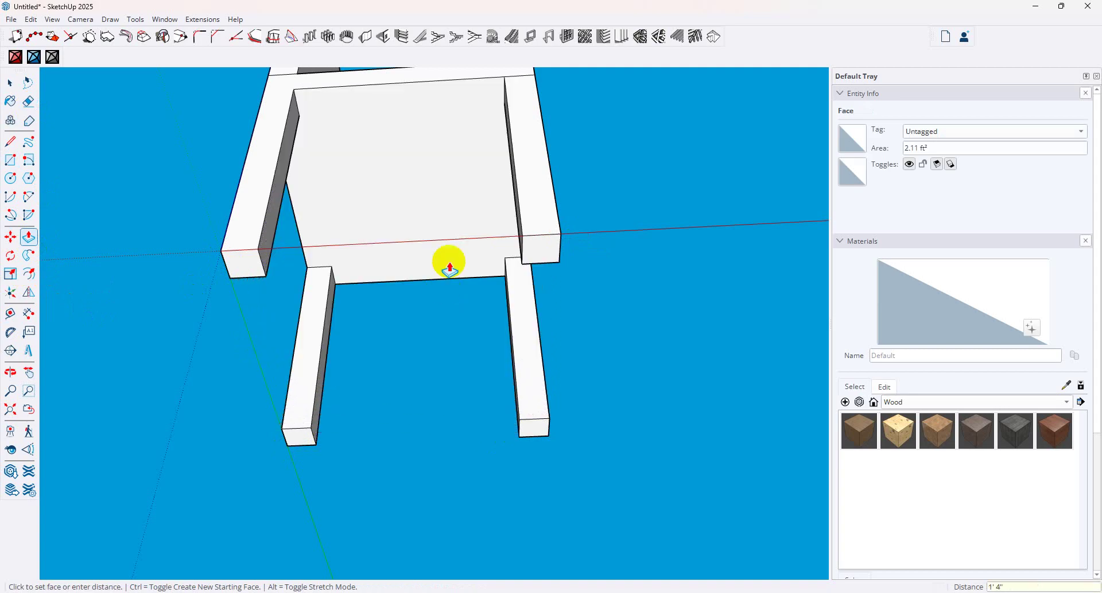
- Draw a rectangle about 1 9/16 by 2 inches low on a back leg's front-facing side and Push/Pull it 16 inches to the front leg as a stretcher
mouse_move(445, 263)
middle_down()
mouse_move(443, 540)
mouse_move(458, 370)
mouse_move(352, 468)
mouse_move(522, 414)
mouse_move(364, 369)
middle_up()
click(10, 159)
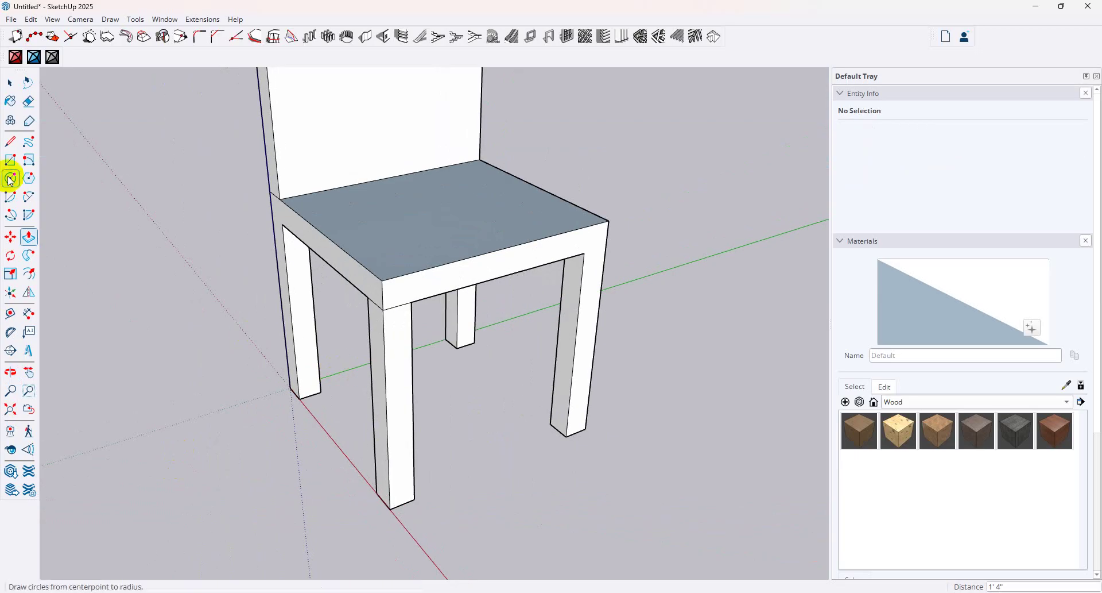
click(296, 358)
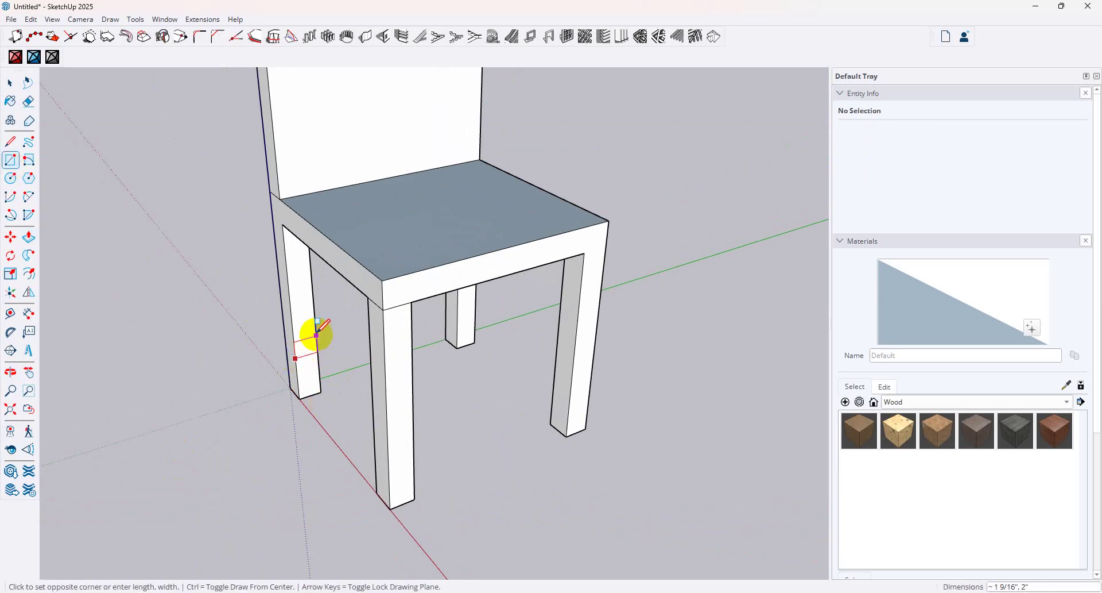
click(316, 334)
click(28, 237)
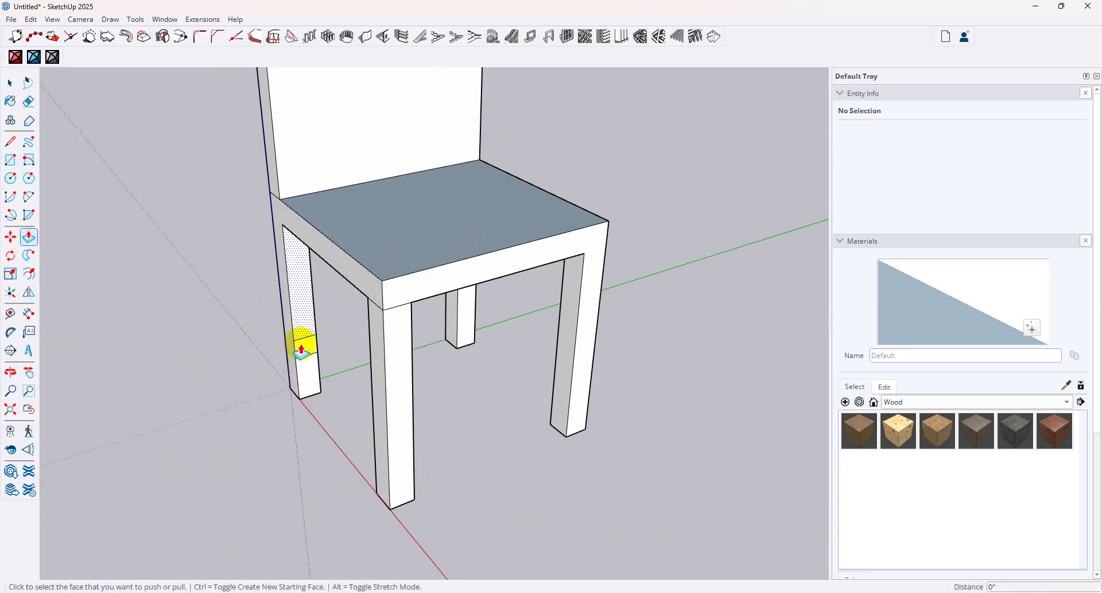
drag(301, 349, 408, 436)
- Push/Pull the stretcher-height face on the front leg's inner side 16 inches across to the other front leg to form a front stretcher
middle_drag(349, 443, 300, 410)
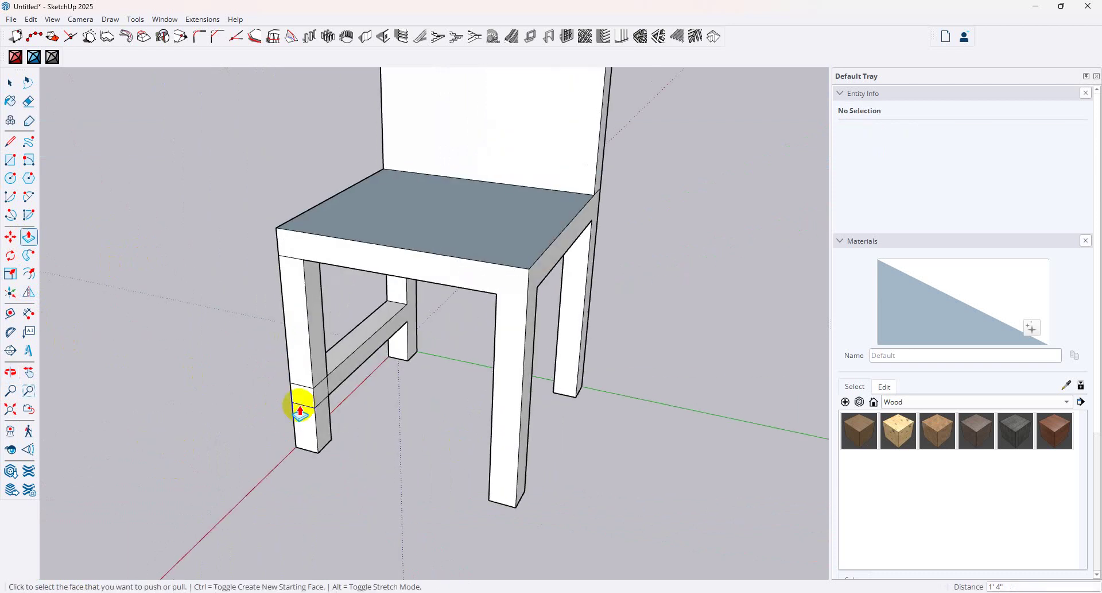
scroll(300, 409, up, 2)
click(320, 394)
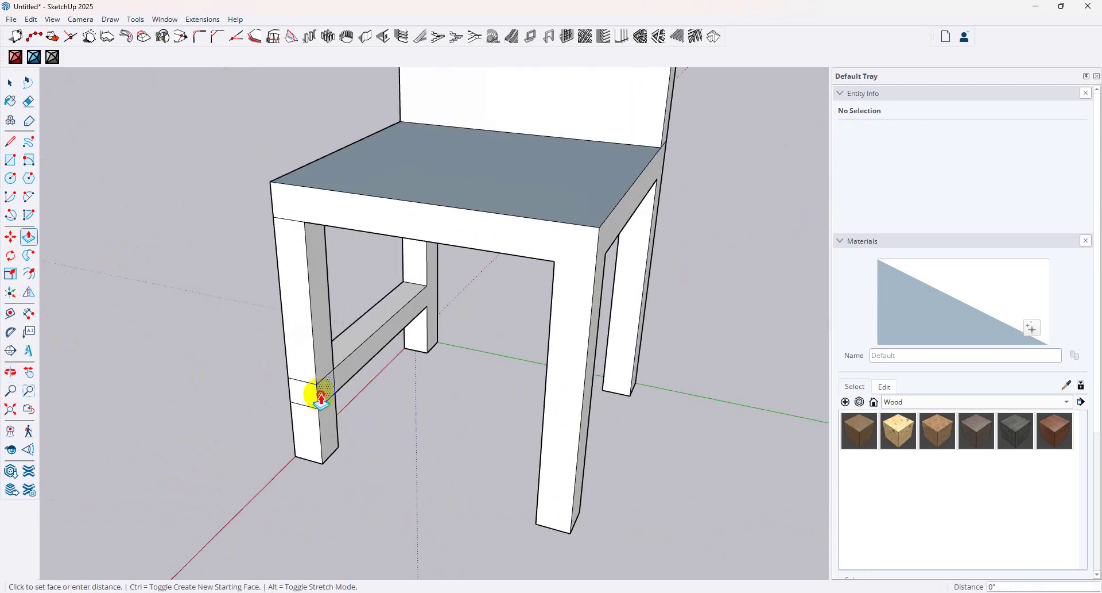
click(580, 453)
- Push/Pull the stretcher-height face on the second front leg 16 inches to the back leg to form the other side stretcher
middle_drag(561, 463, 265, 442)
scroll(283, 405, up, 2)
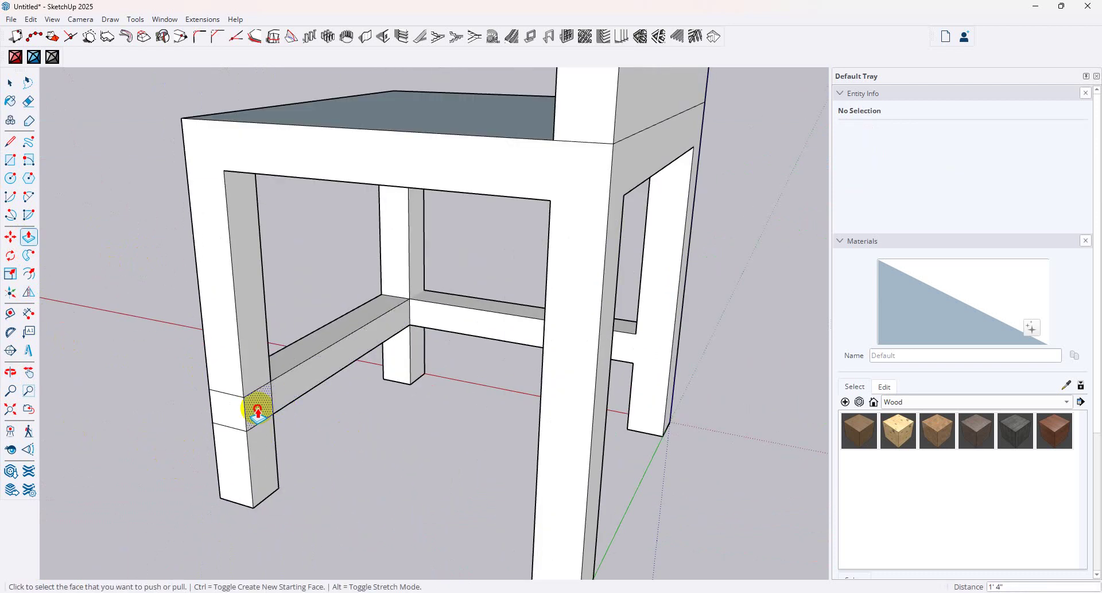
click(258, 411)
click(583, 475)
- Offset the outline of the backrest's front face inward by about 2 1/4 inches
middle_drag(406, 419, 508, 401)
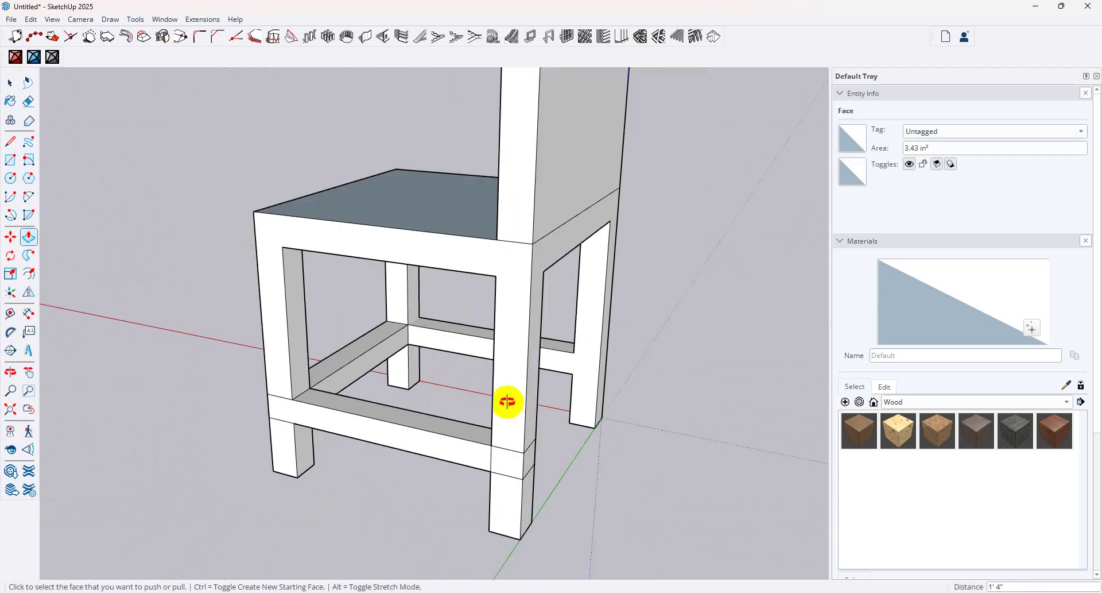
scroll(507, 402, down, 5)
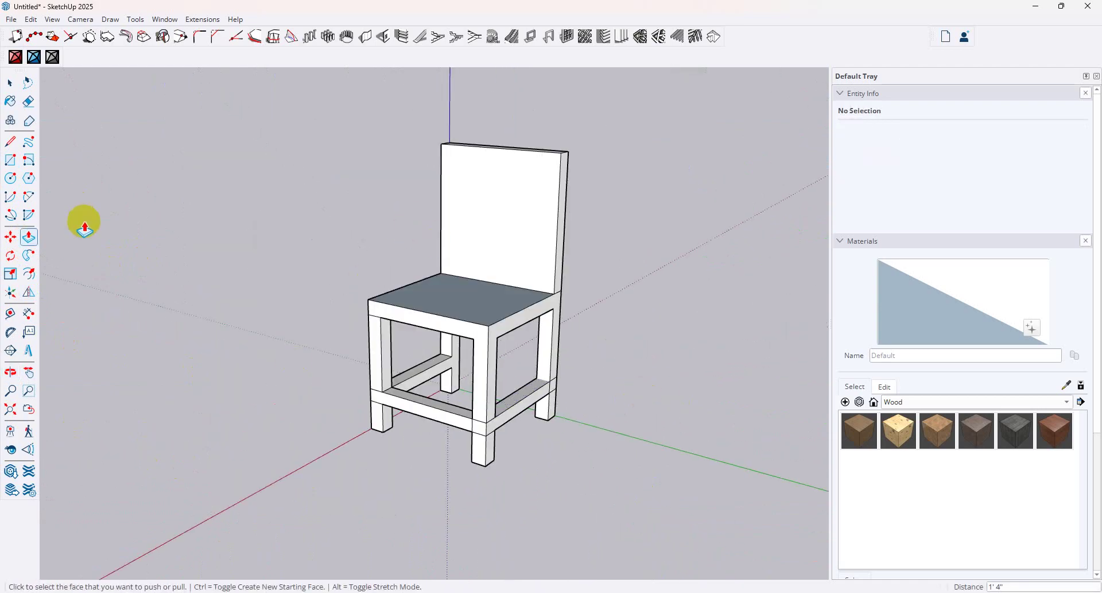
click(10, 160)
middle_drag(571, 217, 368, 189)
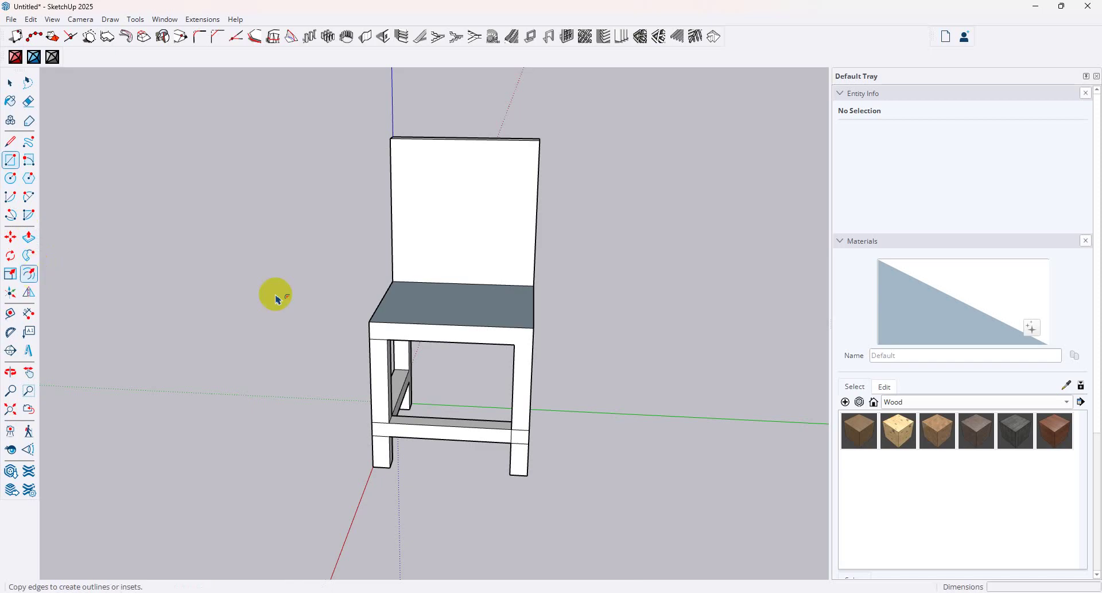
click(455, 260)
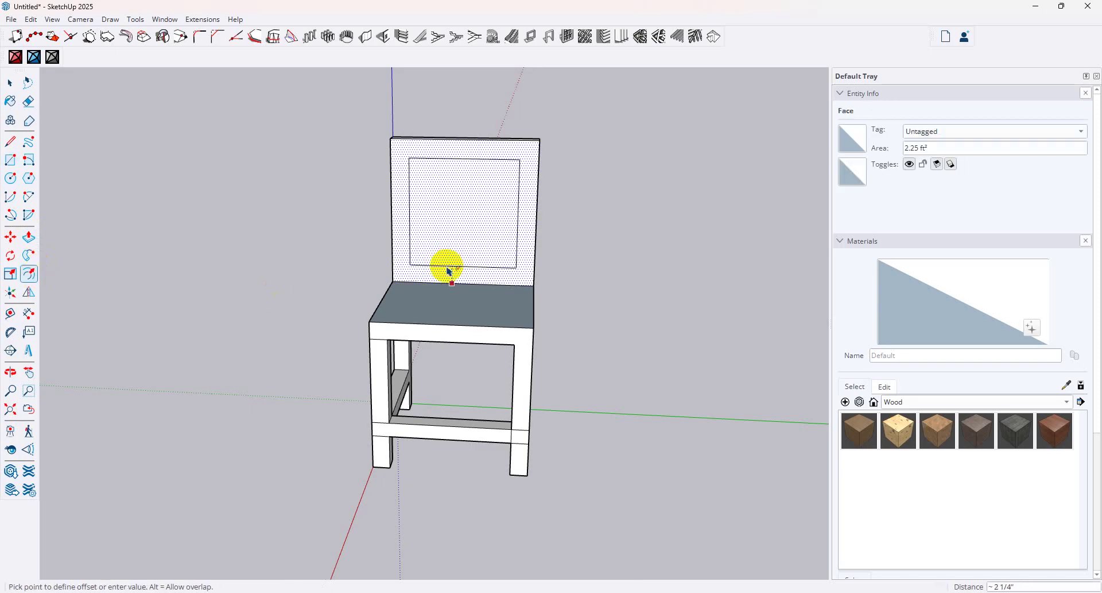
click(446, 266)
- Push the inset backrest panel back 2 inches through the full thickness to cut a rectangular opening
click(29, 236)
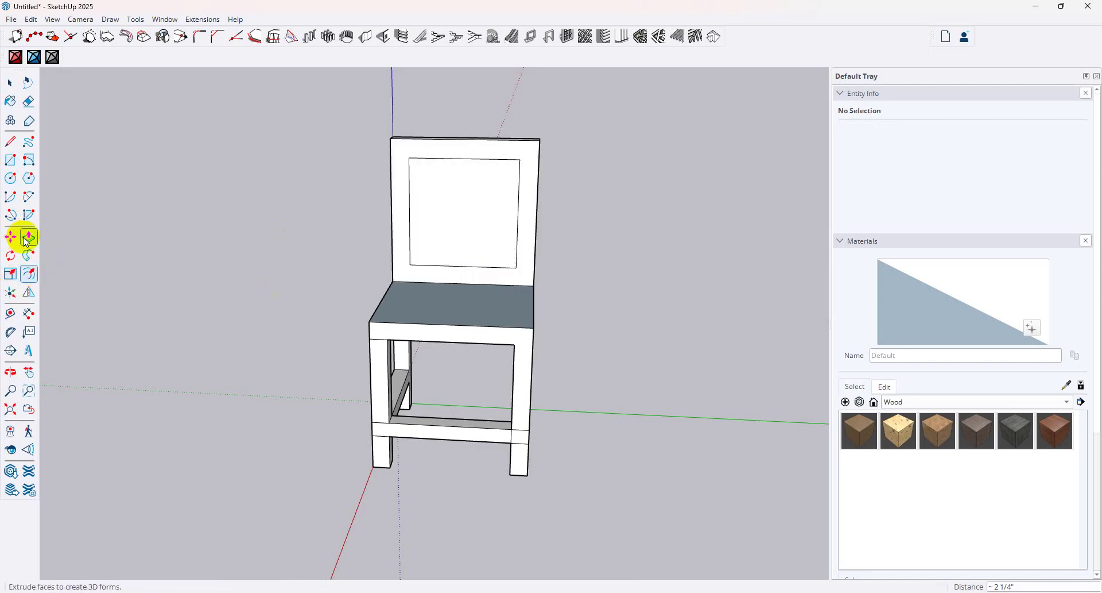
click(441, 233)
click(446, 233)
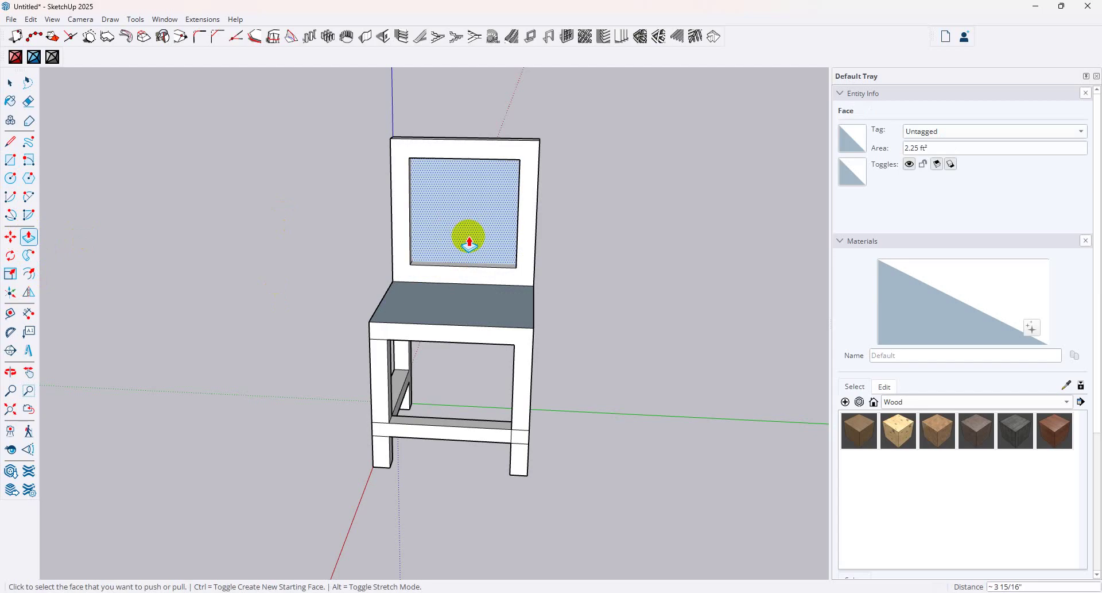
middle_drag(480, 205, 521, 219)
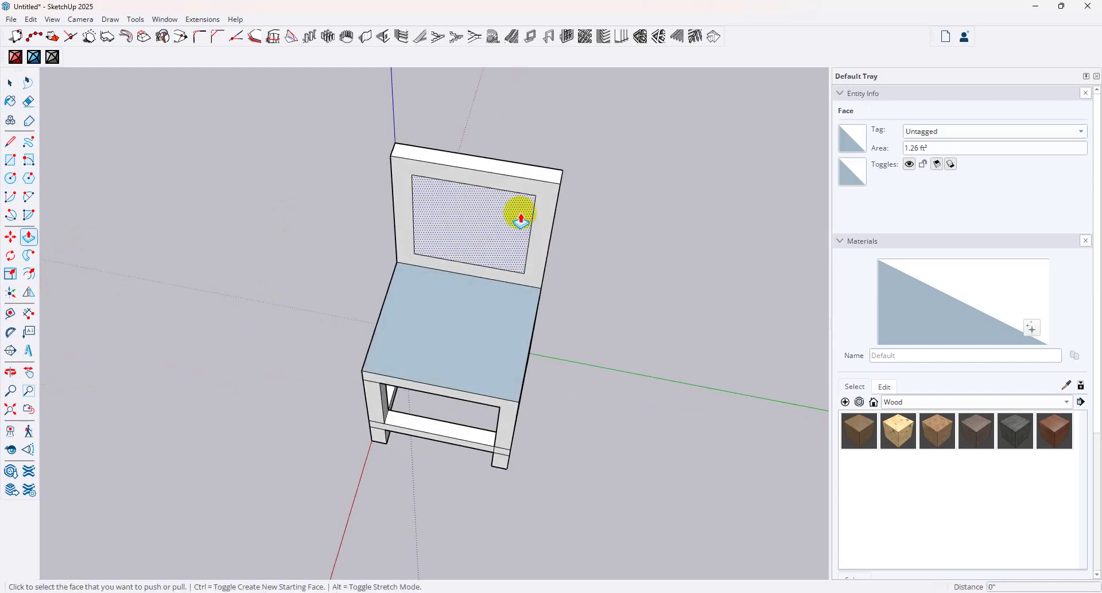
click(520, 213)
click(516, 163)
- Try to raise a centre slat from a rectangle about 3 5/8 by 2 inches on the lower ledge of the backrest opening
middle_drag(414, 245, 473, 246)
click(29, 197)
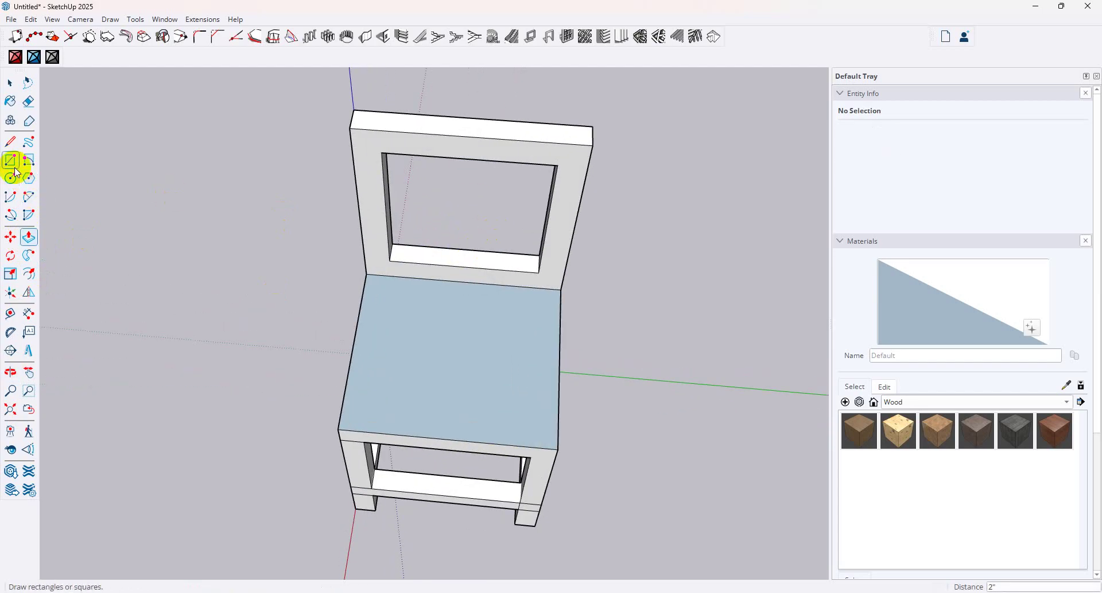
click(11, 161)
scroll(511, 270, up, 3)
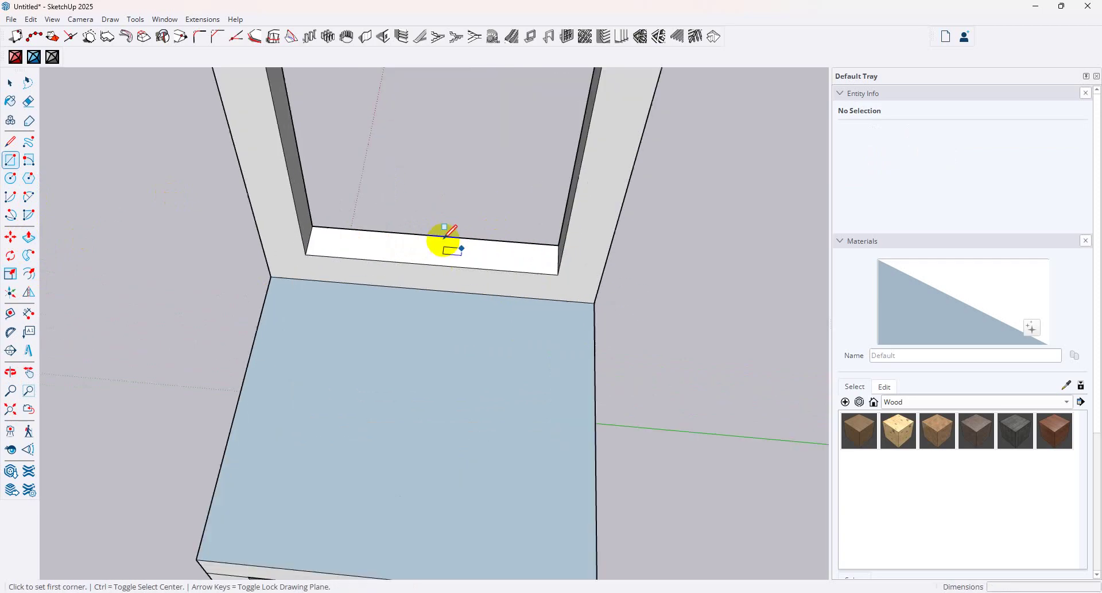
click(407, 234)
click(471, 267)
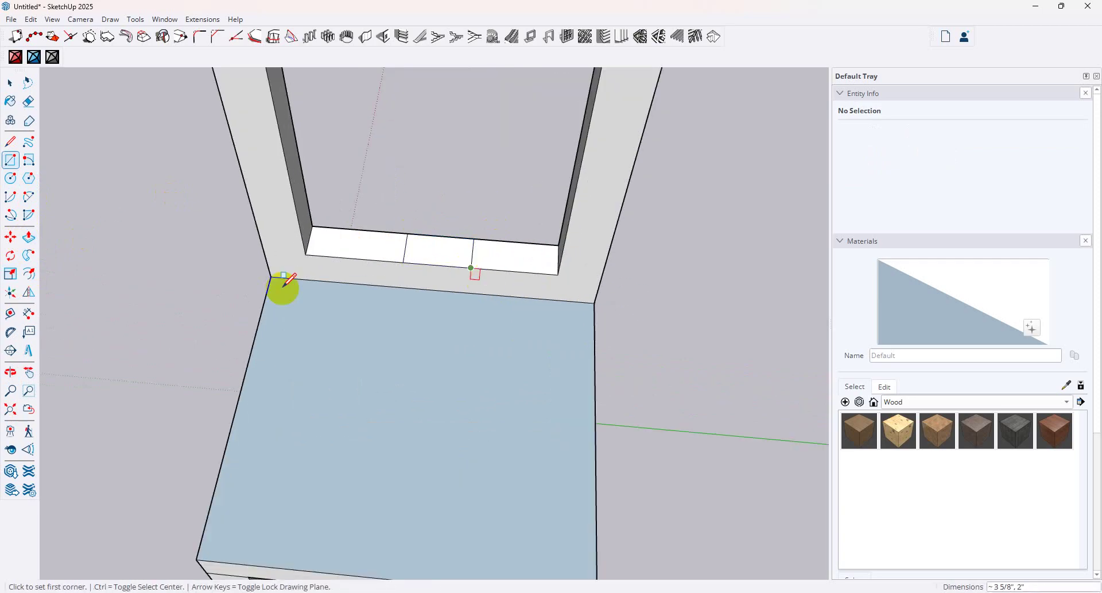
click(29, 237)
click(428, 263)
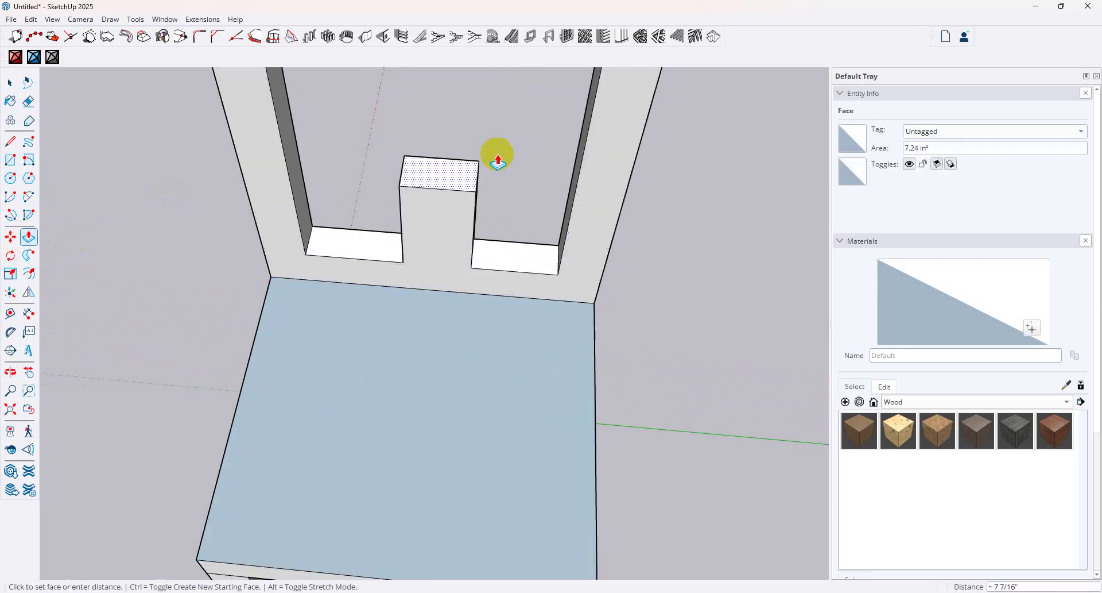
- Draw a rectangle about 2 3/8 by 2 inches across the middle of the backrest opening's lower ledge
scroll(494, 155, down, 5)
click(10, 160)
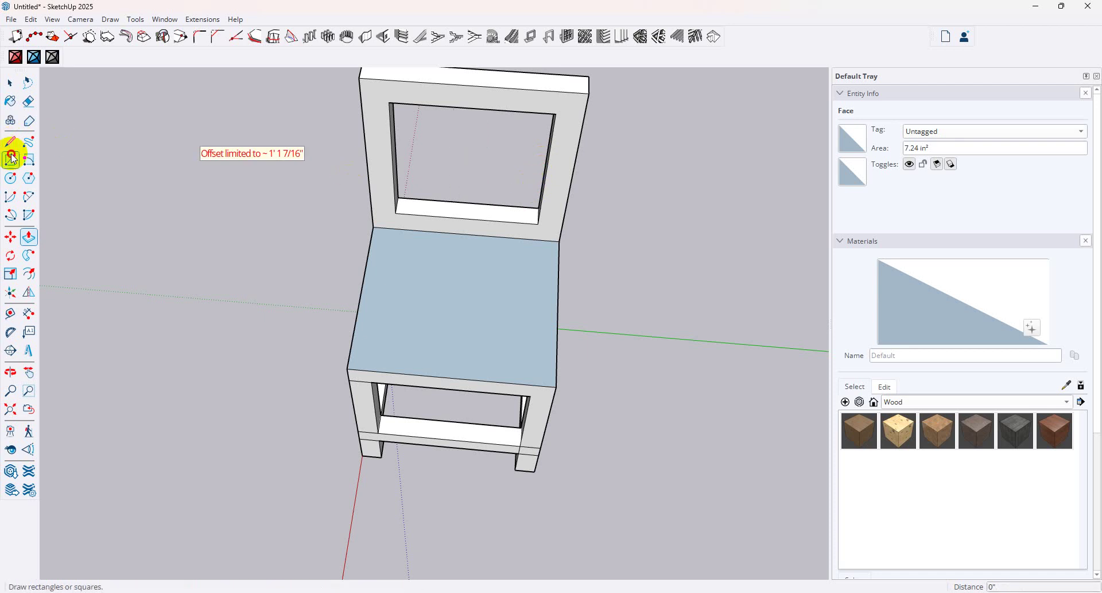
click(468, 202)
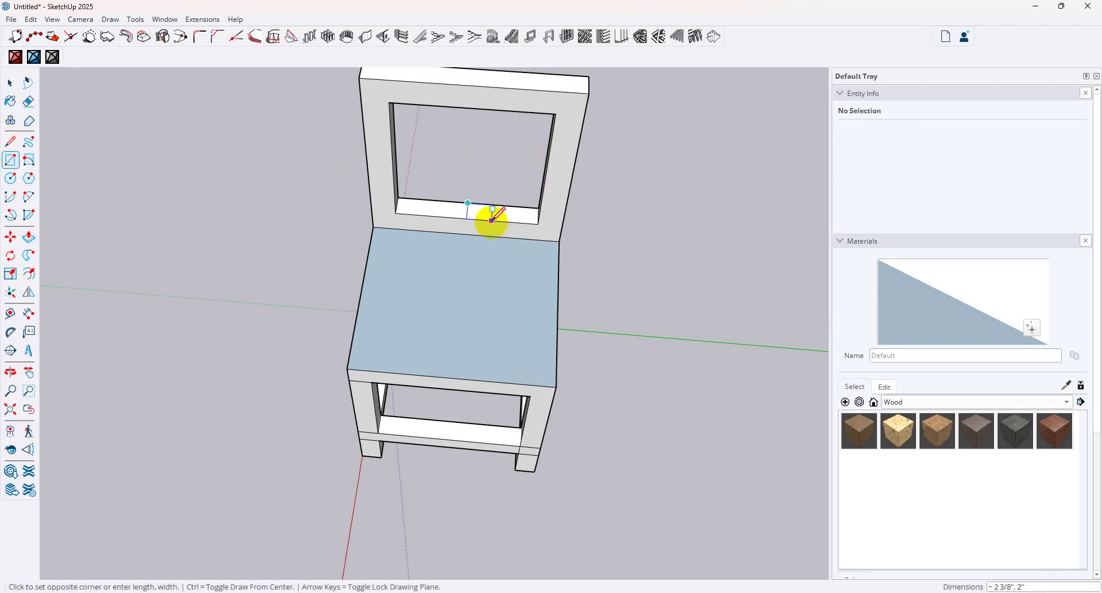
click(493, 222)
- Copy the small rectangle on the backrest opening's lower ledge about 2 3/8 inches sideways, directly beside the original
click(9, 83)
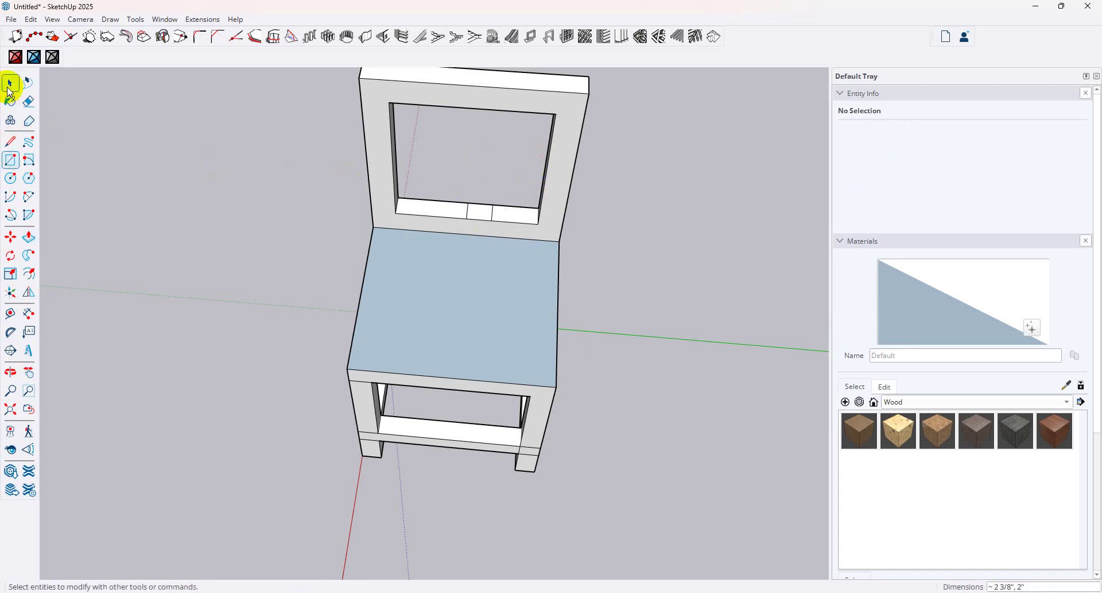
click(11, 236)
click(496, 205)
key(ctrl)
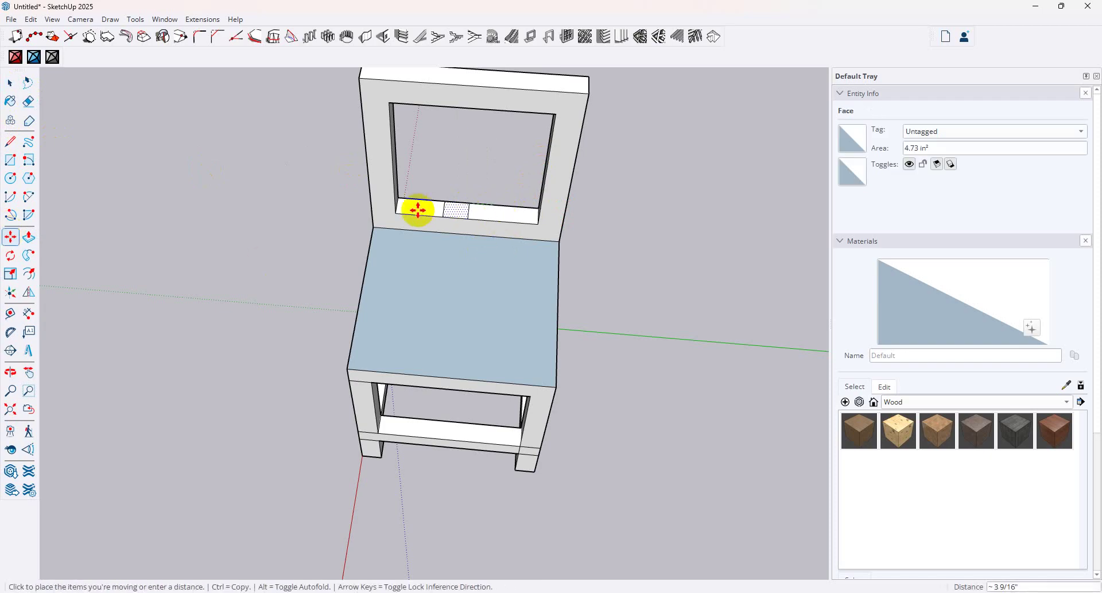
click(467, 205)
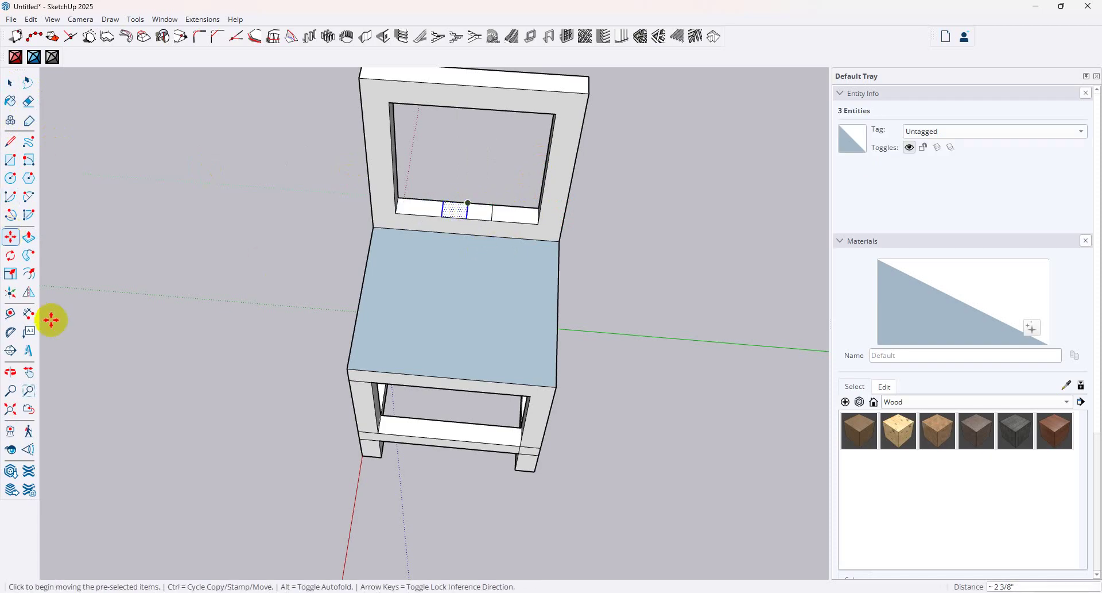
- Raise both adjoining ledge rectangles about 1' 1 7/16" to the upper edge of the backrest opening as one wide centre slat
click(28, 237)
click(456, 212)
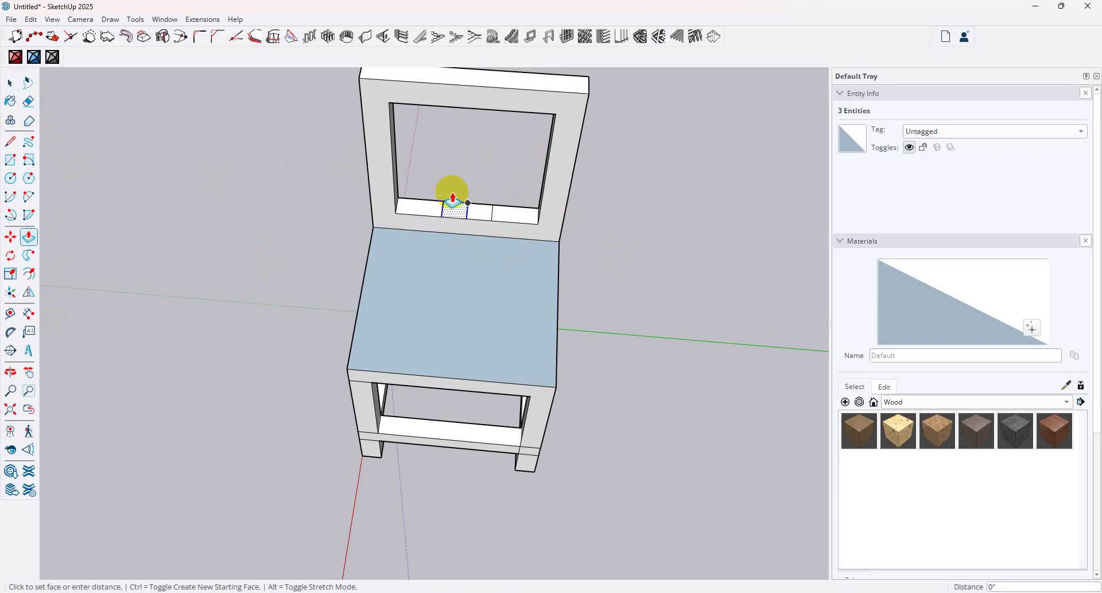
click(476, 92)
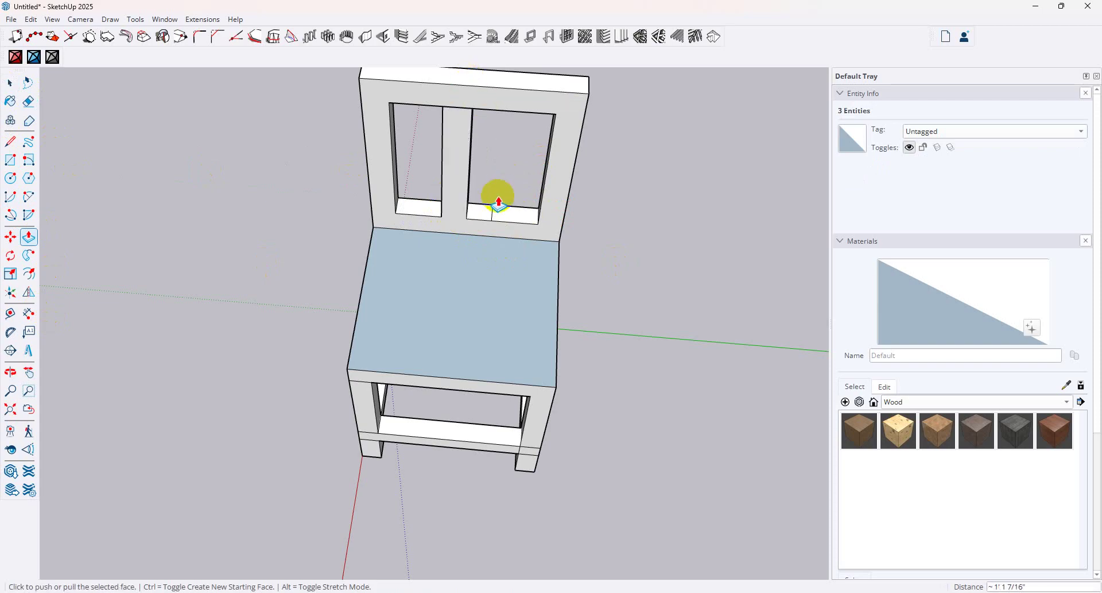
click(482, 220)
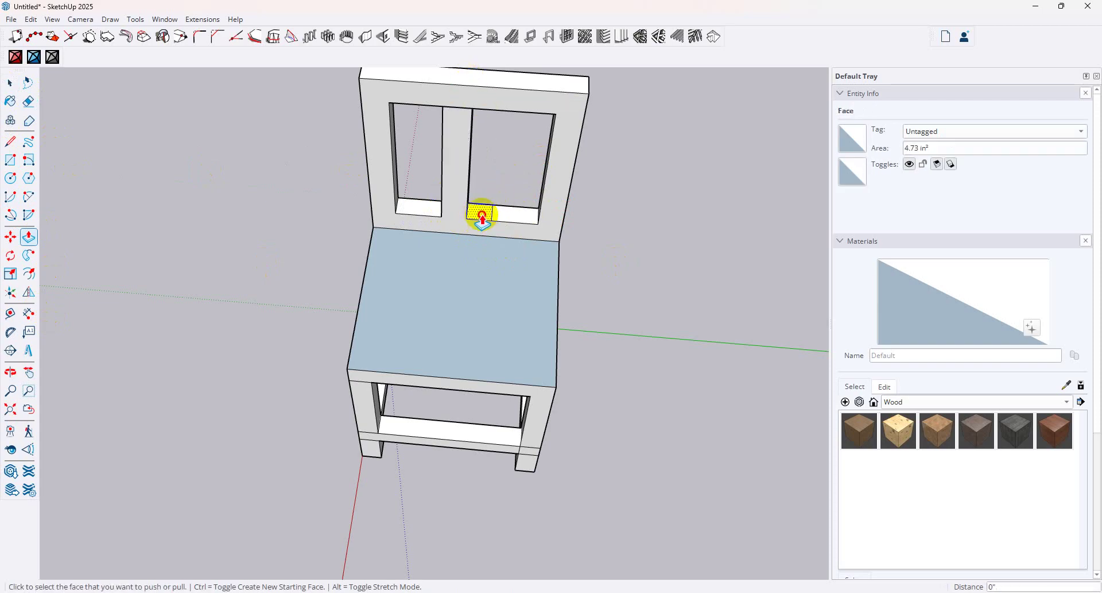
mouse_move(438, 227)
middle_down()
mouse_move(381, 189)
mouse_move(448, 136)
middle_up()
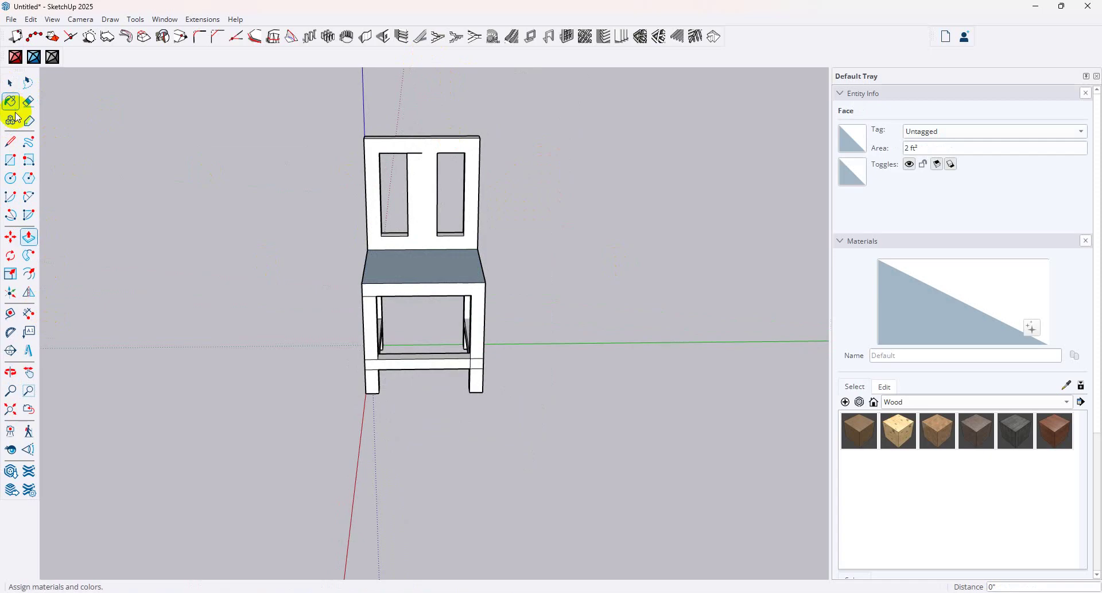
- Select the whole chair and paint all its faces with the Wood_Veneer_15_1K material from the Wood collection
click(10, 83)
click(557, 130)
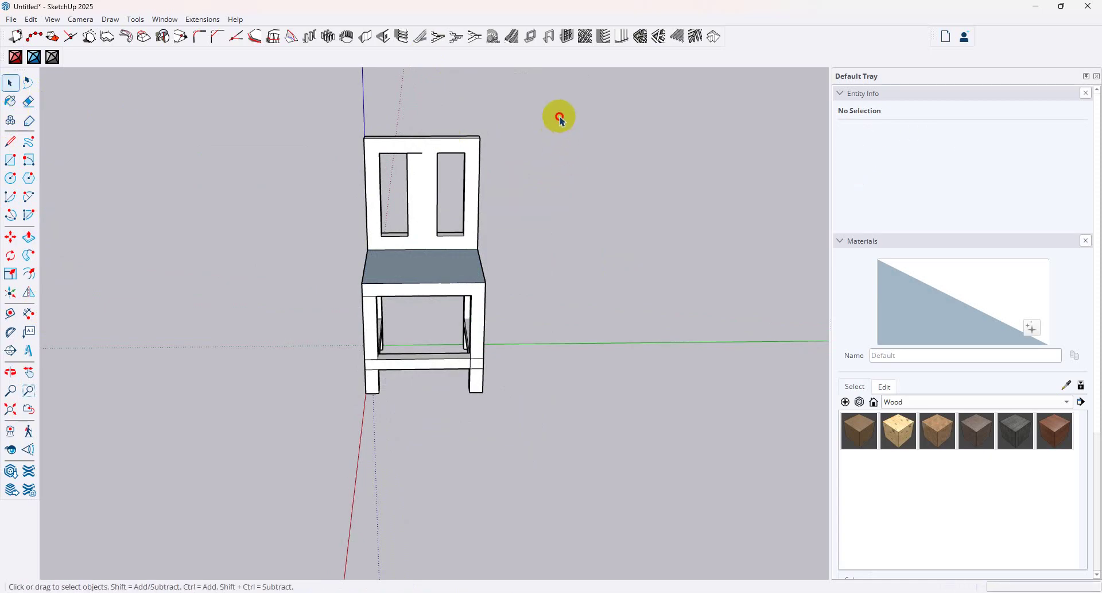
drag(560, 118, 221, 489)
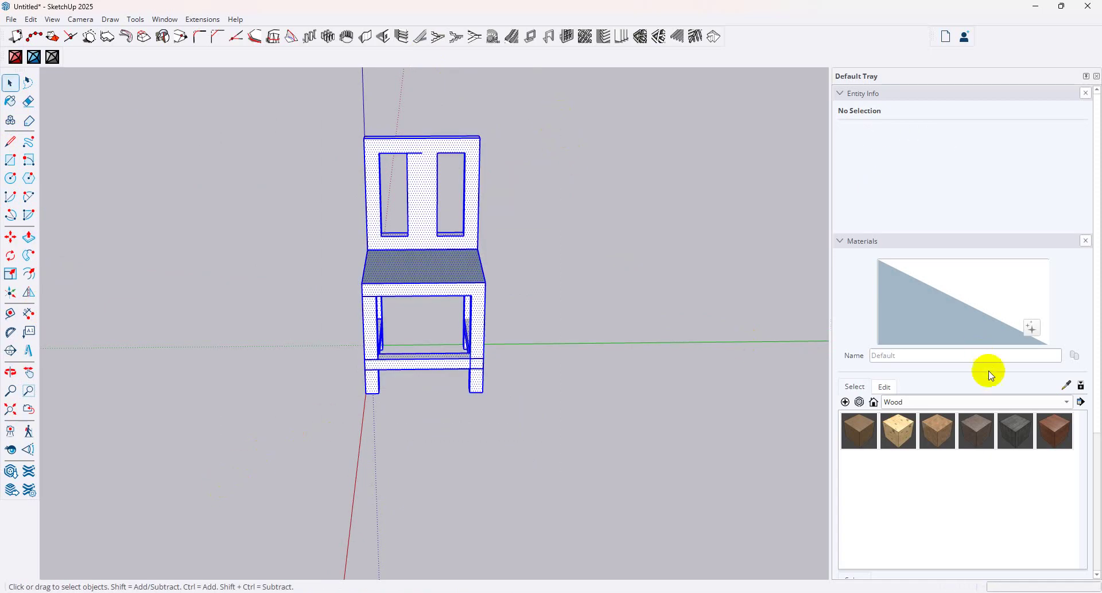
click(1053, 437)
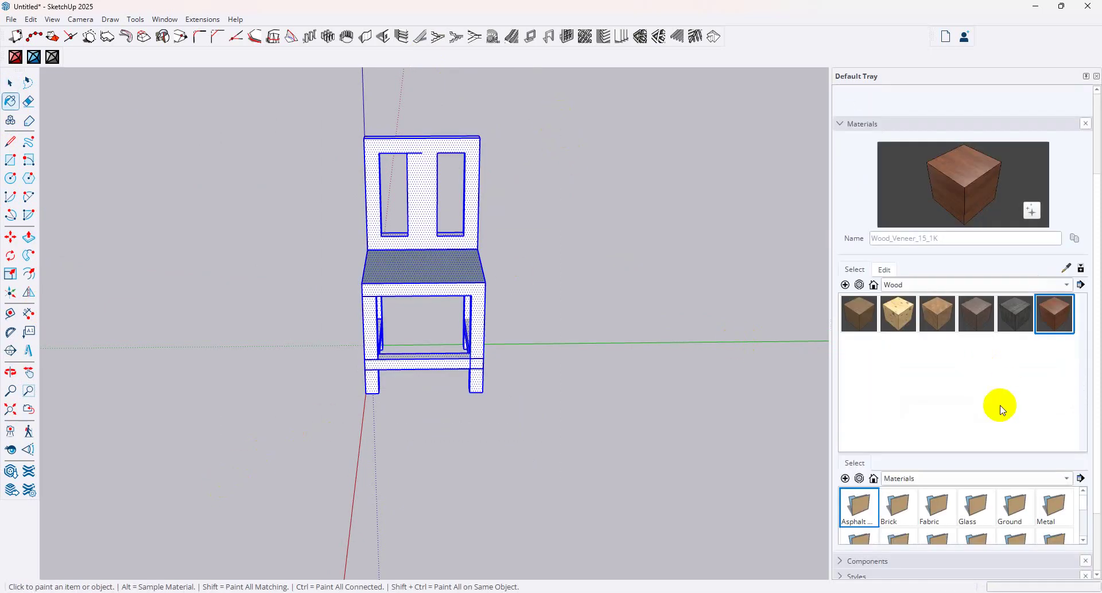
click(440, 286)
click(436, 271)
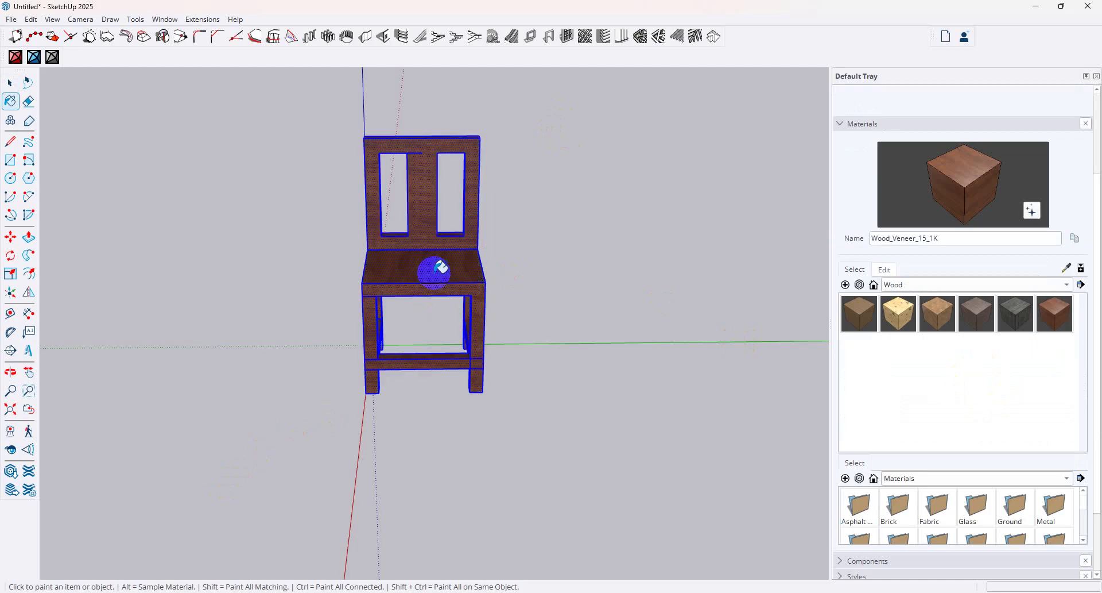
mouse_move(437, 271)
middle_down()
mouse_move(891, 345)
mouse_move(540, 402)
middle_up()
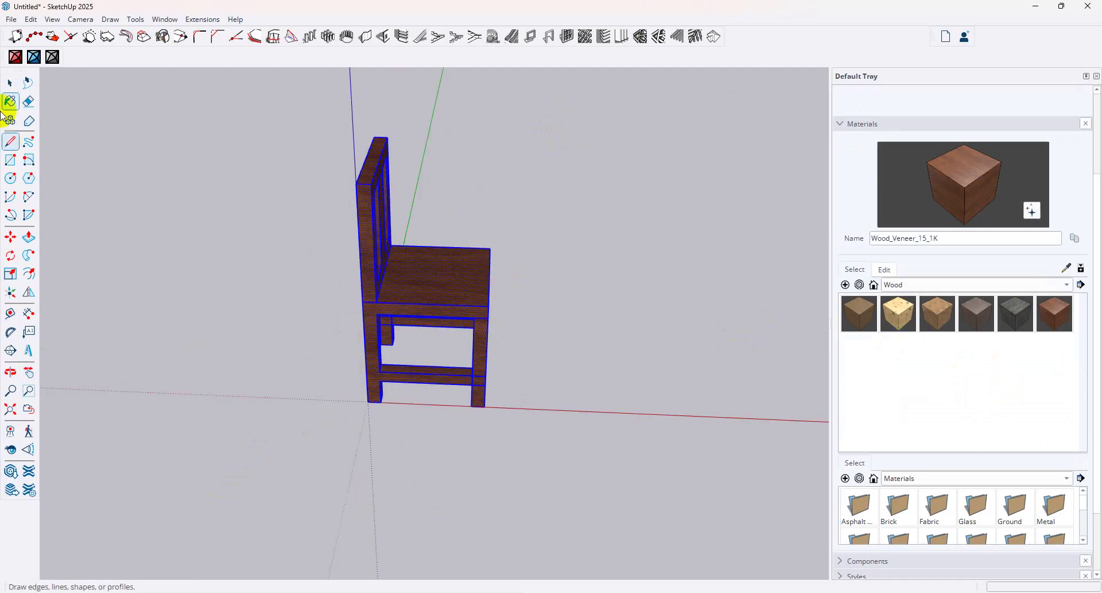